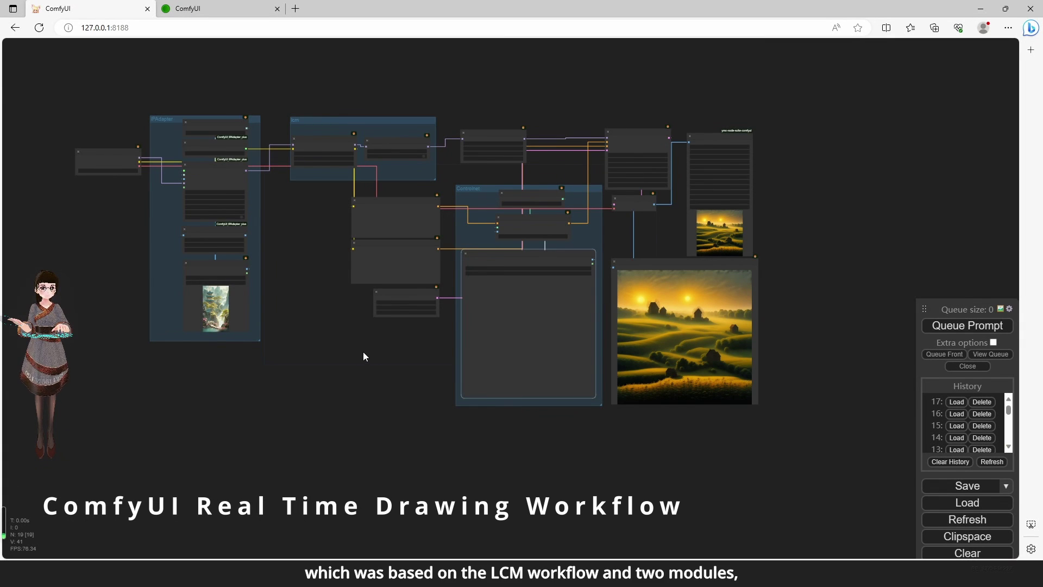
# - Look over the workflow's IPAdapter, lcm and Controlnet groups and how their nodes connect
pyautogui.moveTo(349, 353); pyautogui.dragTo(381, 363)
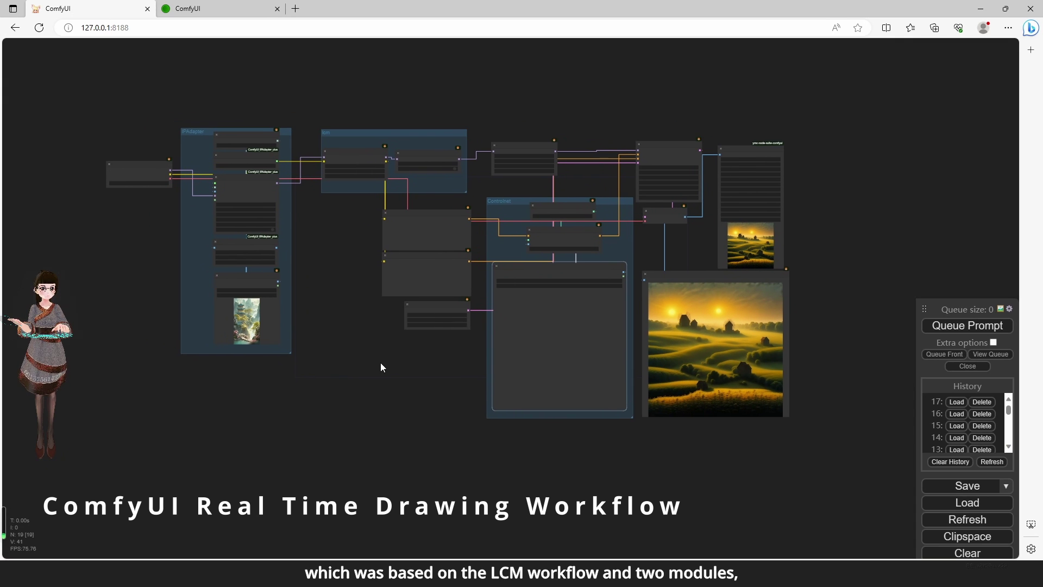
pyautogui.scroll(2, 340, 288)
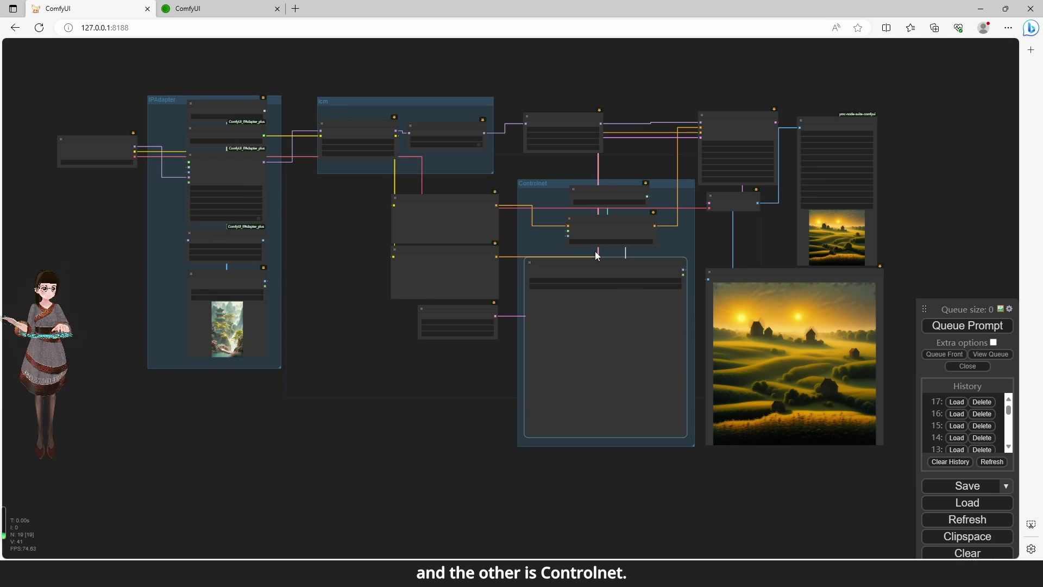
pyautogui.scroll(3, 603, 260)
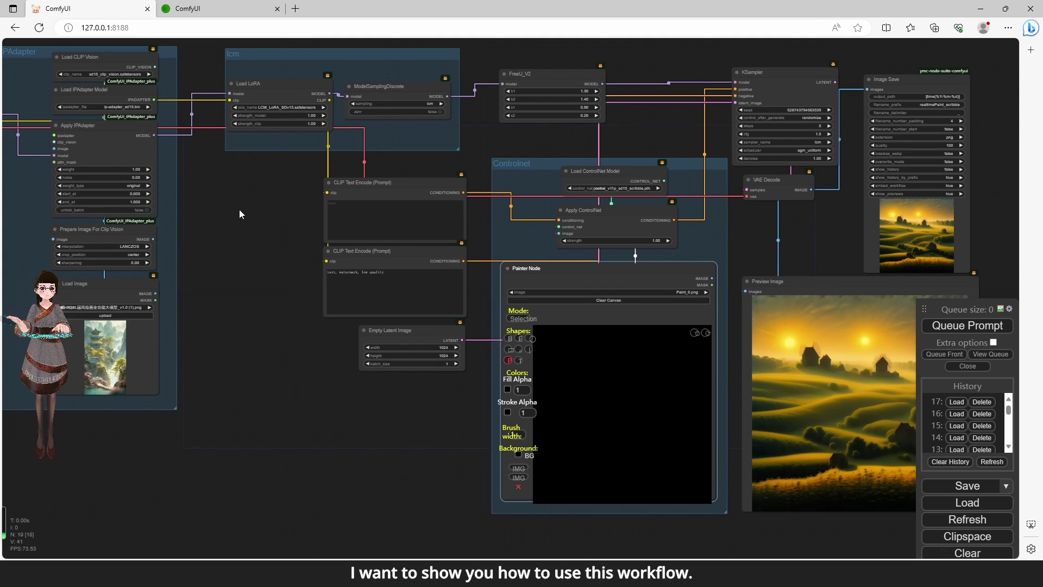
pyautogui.scroll(-1, 240, 214)
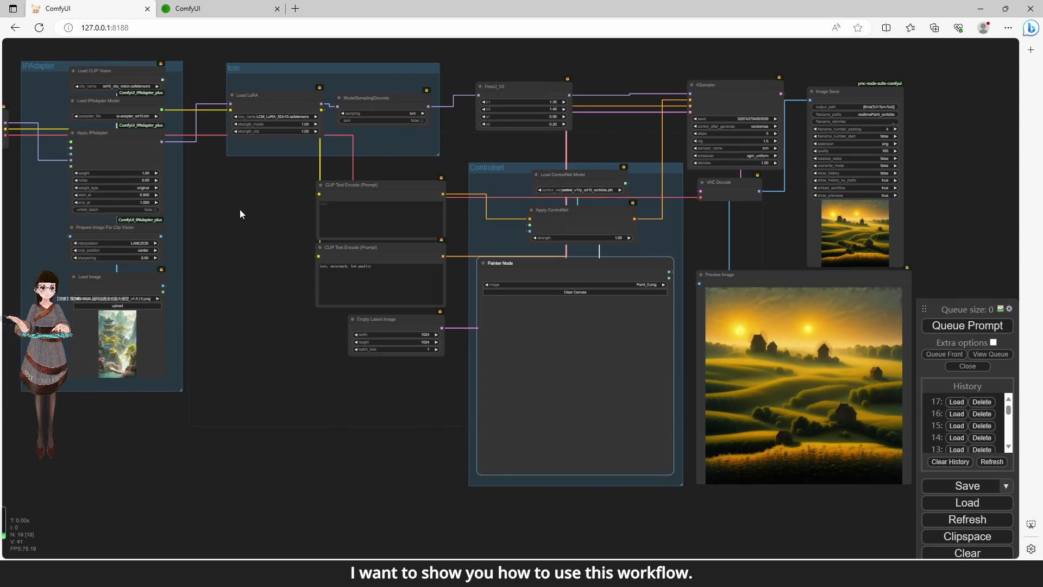
pyautogui.moveTo(244, 207); pyautogui.dragTo(363, 217)
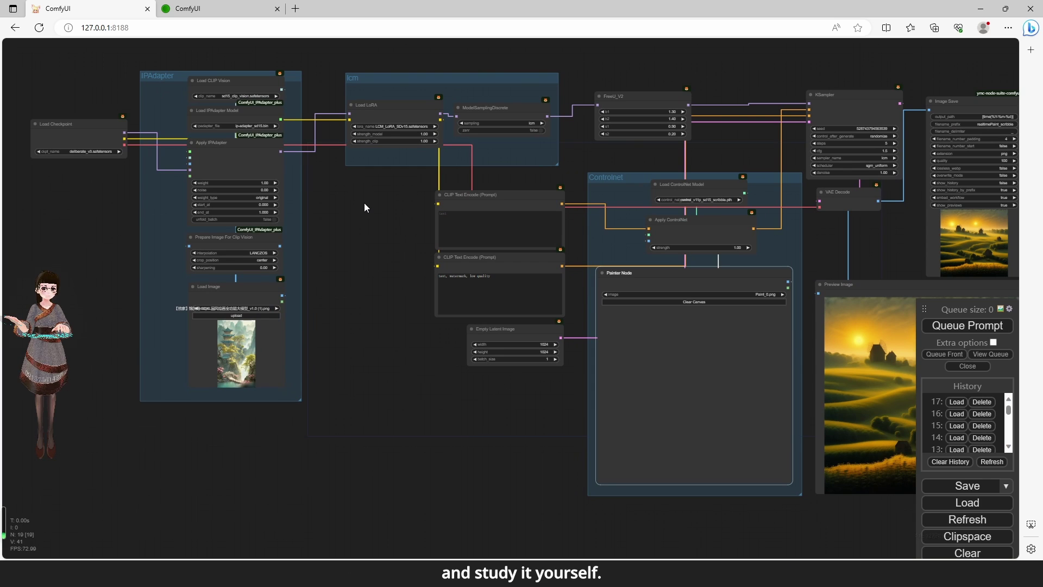
pyautogui.moveTo(382, 208); pyautogui.dragTo(411, 203)
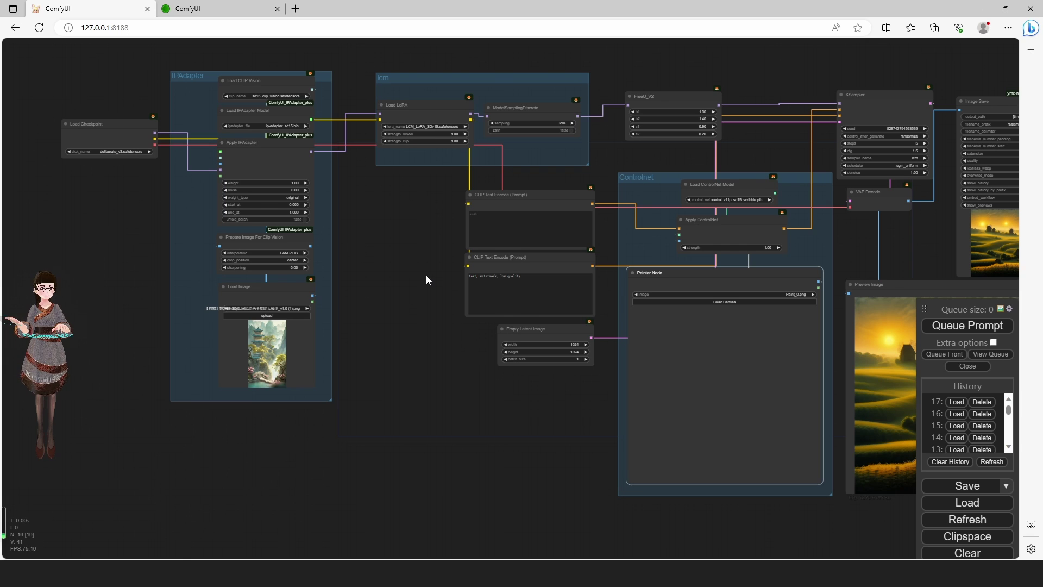
pyautogui.moveTo(426, 276); pyautogui.dragTo(369, 250)
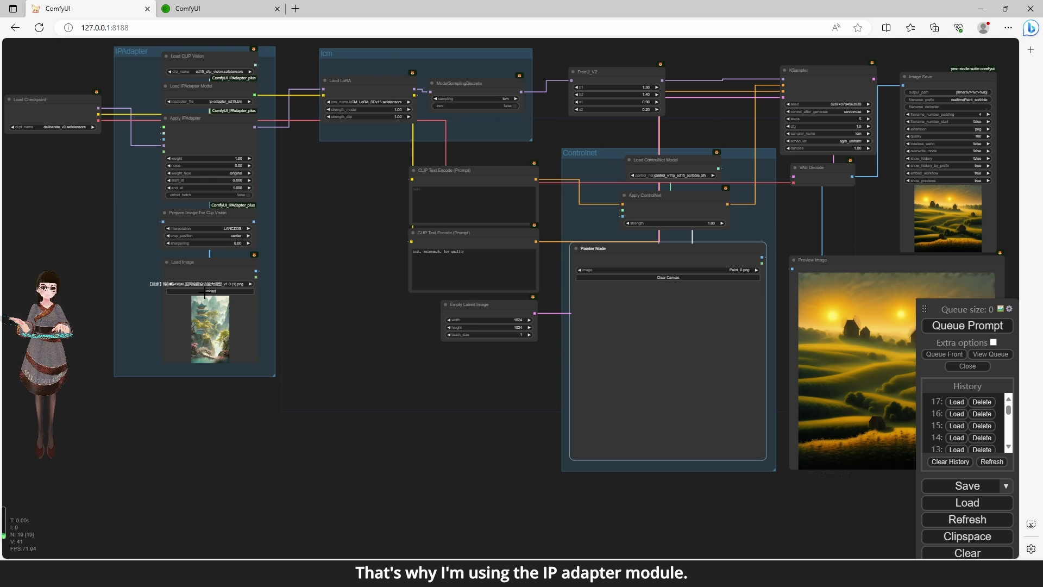
# - Load picture (11).png of the 克莱因蓝女孩 series from the sdxl folder as the IPAdapter reference in the Load Image node
pyautogui.click(205, 292)
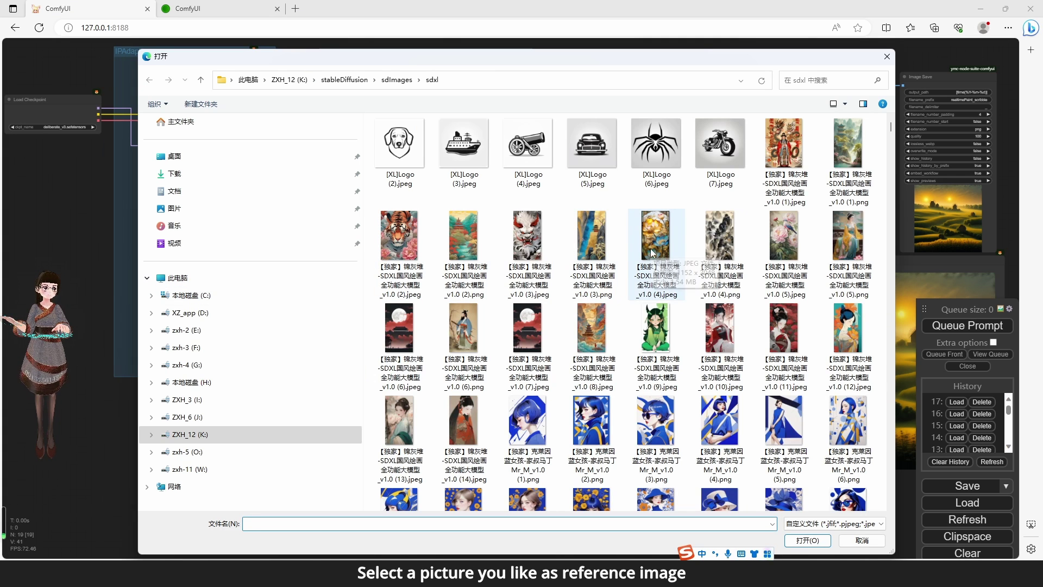
pyautogui.scroll(-3, 652, 252)
pyautogui.scroll(3, 648, 253)
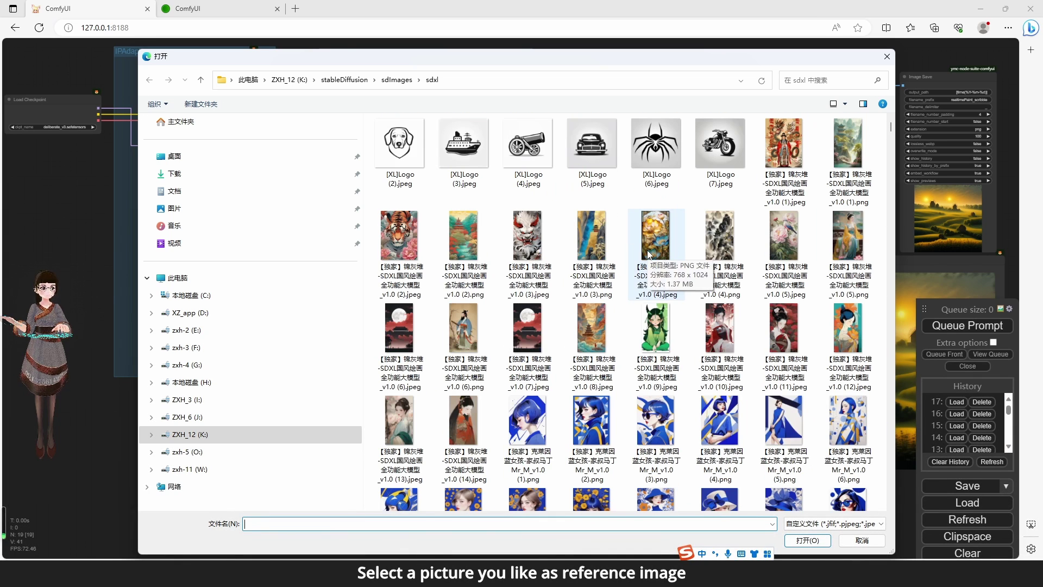
pyautogui.scroll(-3, 676, 364)
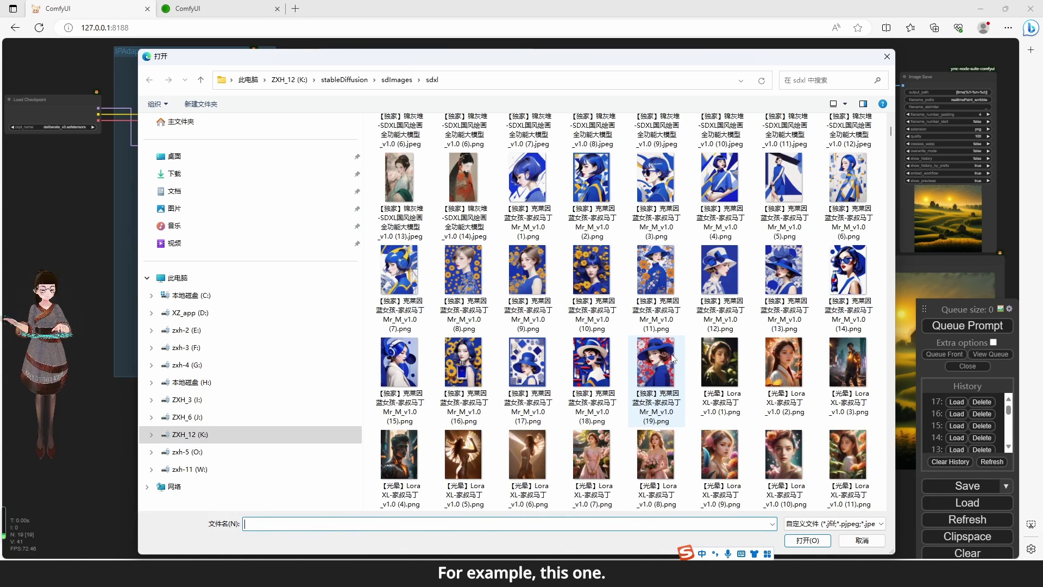
pyautogui.doubleClick(655, 270)
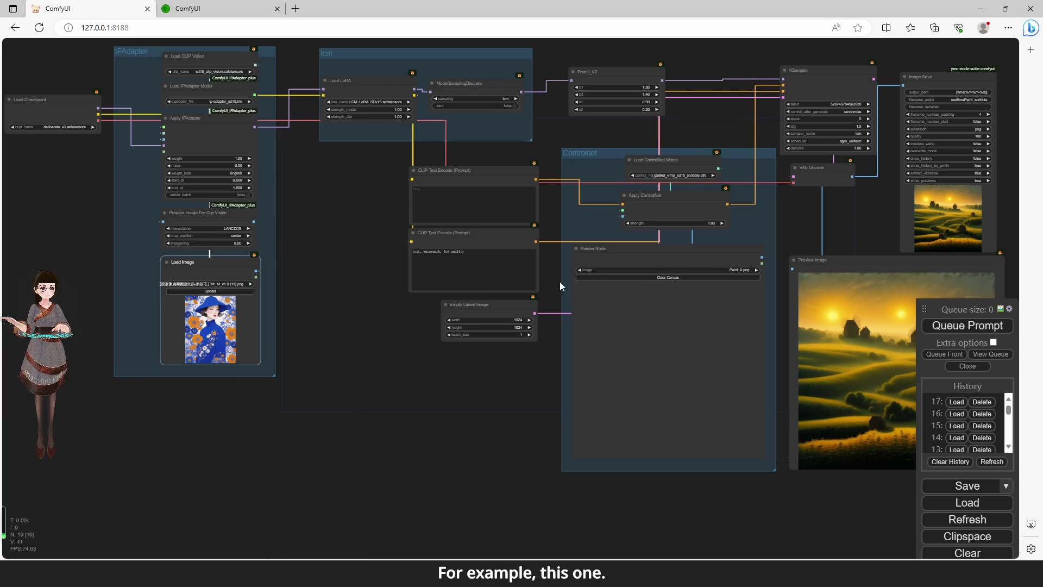
# - Switch the Painter Node to selection mode and back to drawing mode
pyautogui.moveTo(370, 179); pyautogui.dragTo(311, 174)
pyautogui.moveTo(432, 358); pyautogui.dragTo(239, 307)
pyautogui.scroll(3, 250, 294)
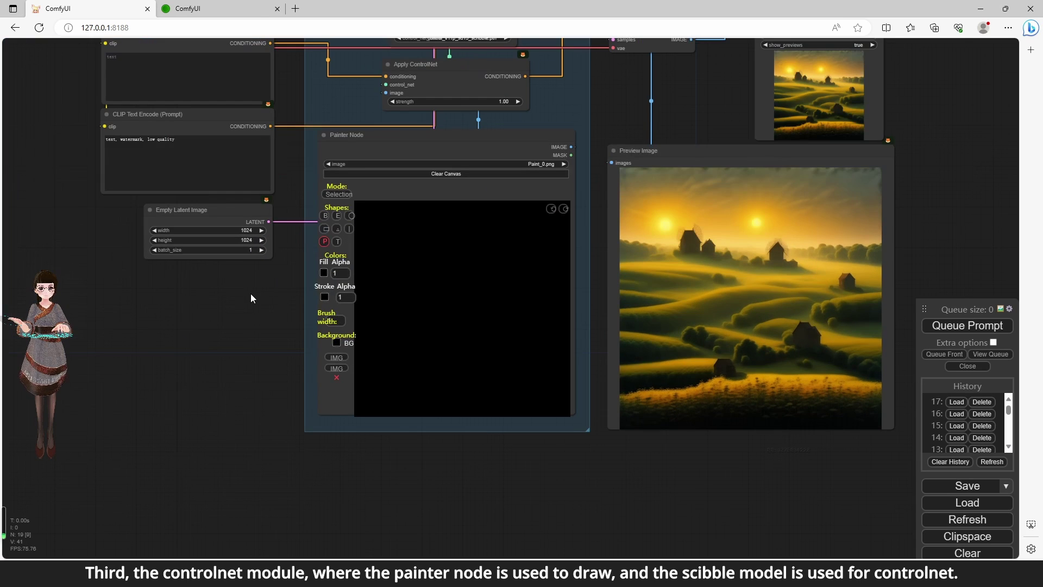
pyautogui.scroll(2, 249, 295)
pyautogui.moveTo(265, 289)
pyautogui.mouseDown()
pyautogui.moveTo(204, 289)
pyautogui.moveTo(223, 307)
pyautogui.moveTo(205, 309)
pyautogui.mouseUp()
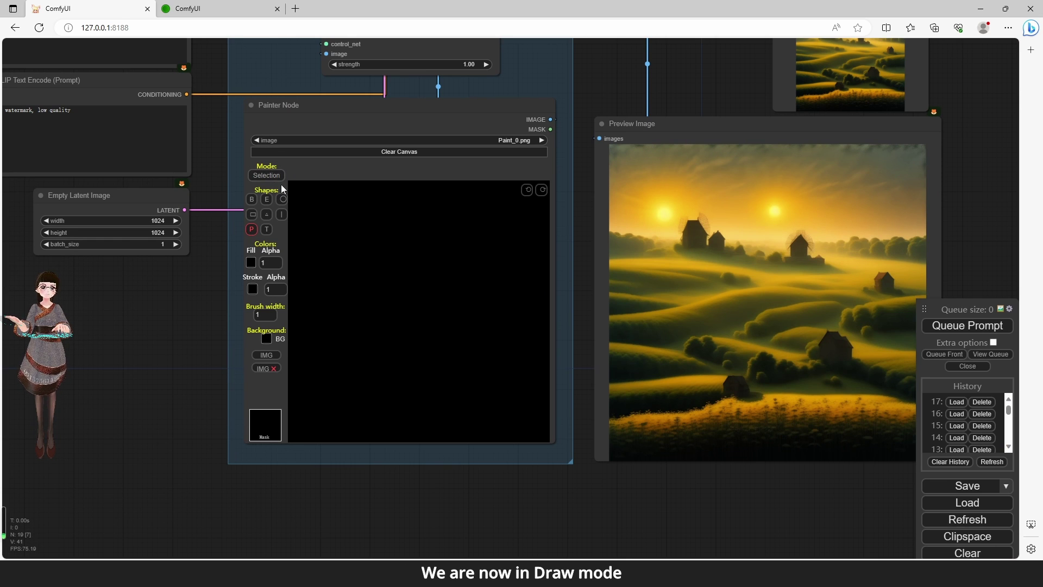
pyautogui.click(266, 176)
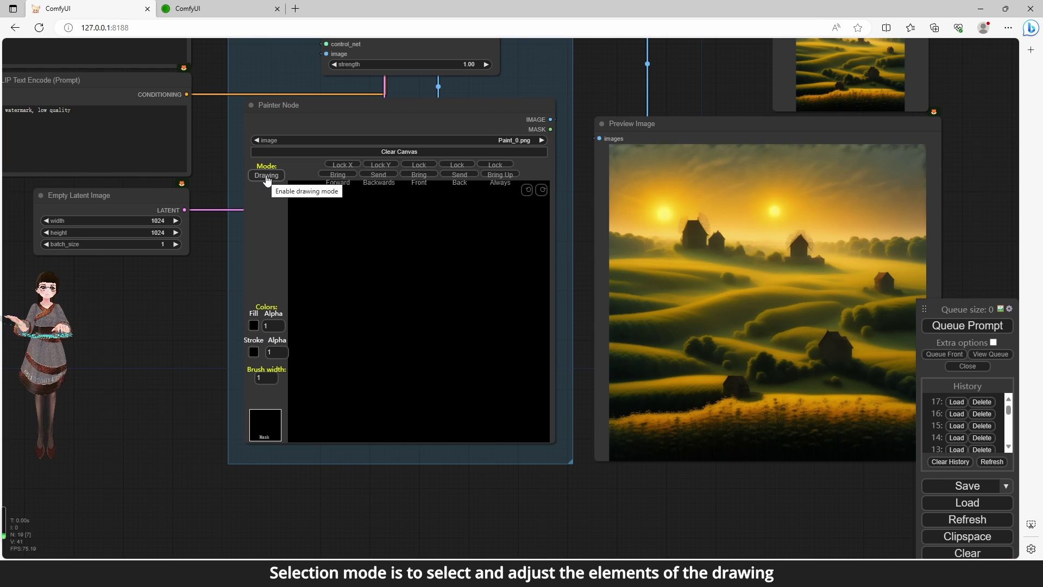
pyautogui.click(265, 177)
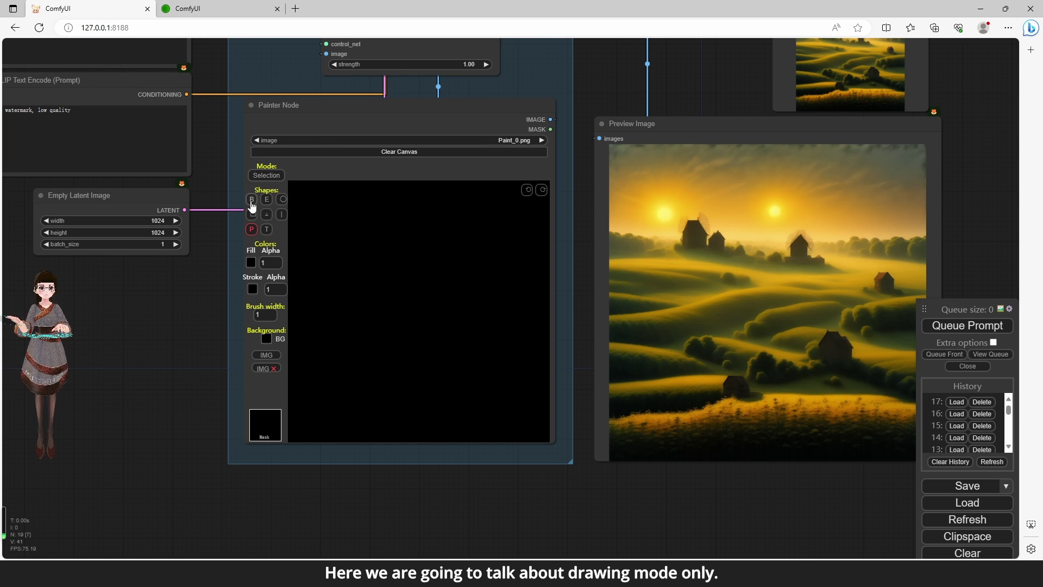
# - Draw a 3-shaped freehand stroke with the brush on the left side of the Painter Node canvas
pyautogui.click(252, 202)
pyautogui.moveTo(325, 224)
pyautogui.mouseDown()
pyautogui.moveTo(359, 225)
pyautogui.moveTo(336, 286)
pyautogui.moveTo(348, 298)
pyautogui.moveTo(325, 310)
pyautogui.mouseUp()
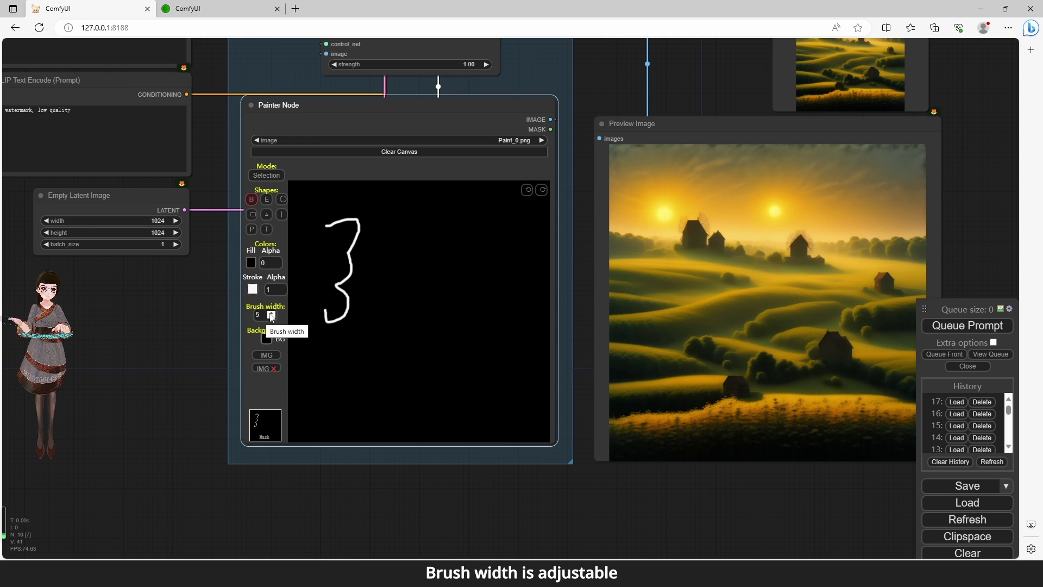
# - Set the brush width to 10 and draw a second 3-like stroke and a tall Y beside the first one
pyautogui.click(272, 313)
pyautogui.click(271, 314)
pyautogui.click(271, 313)
pyautogui.click(272, 313)
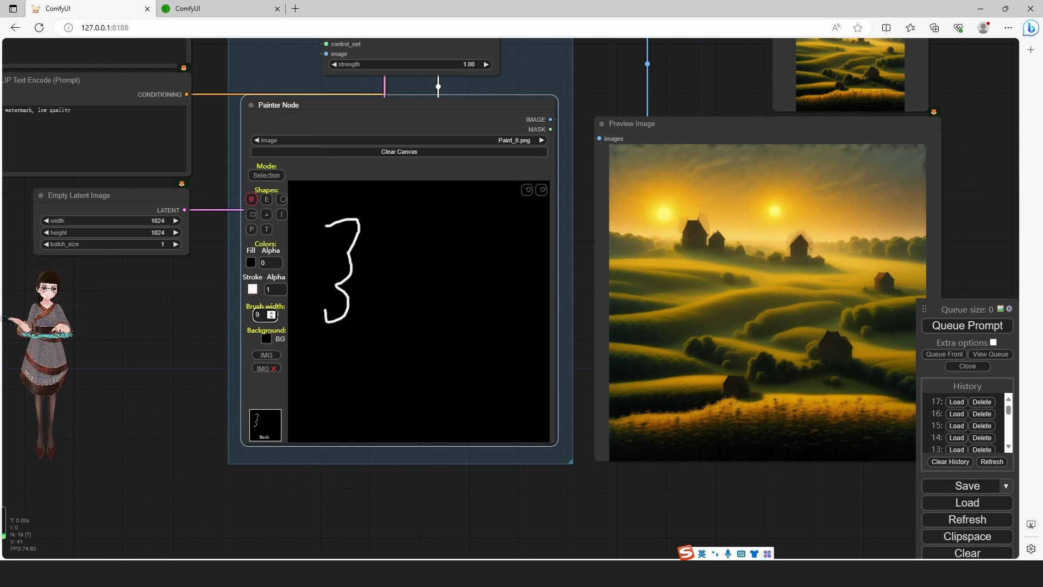
pyautogui.click(272, 312)
pyautogui.moveTo(382, 248)
pyautogui.mouseDown()
pyautogui.moveTo(414, 249)
pyautogui.moveTo(388, 306)
pyautogui.moveTo(427, 313)
pyautogui.moveTo(374, 356)
pyautogui.mouseUp()
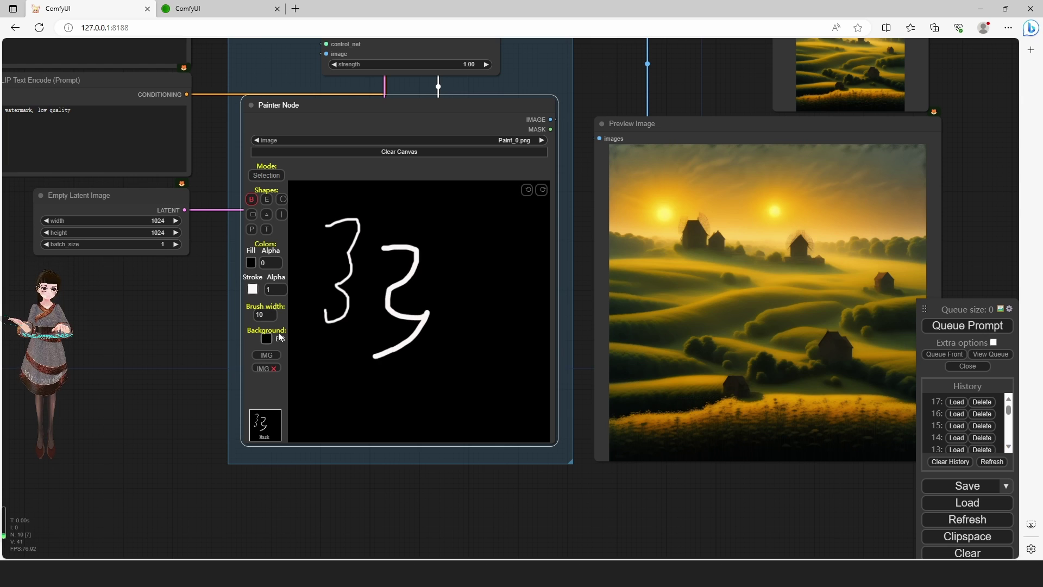
pyautogui.moveTo(468, 235)
pyautogui.mouseDown()
pyautogui.moveTo(485, 272)
pyautogui.moveTo(510, 227)
pyautogui.mouseUp()
pyautogui.moveTo(486, 274)
pyautogui.mouseDown()
pyautogui.moveTo(483, 362)
pyautogui.moveTo(465, 386)
pyautogui.mouseUp()
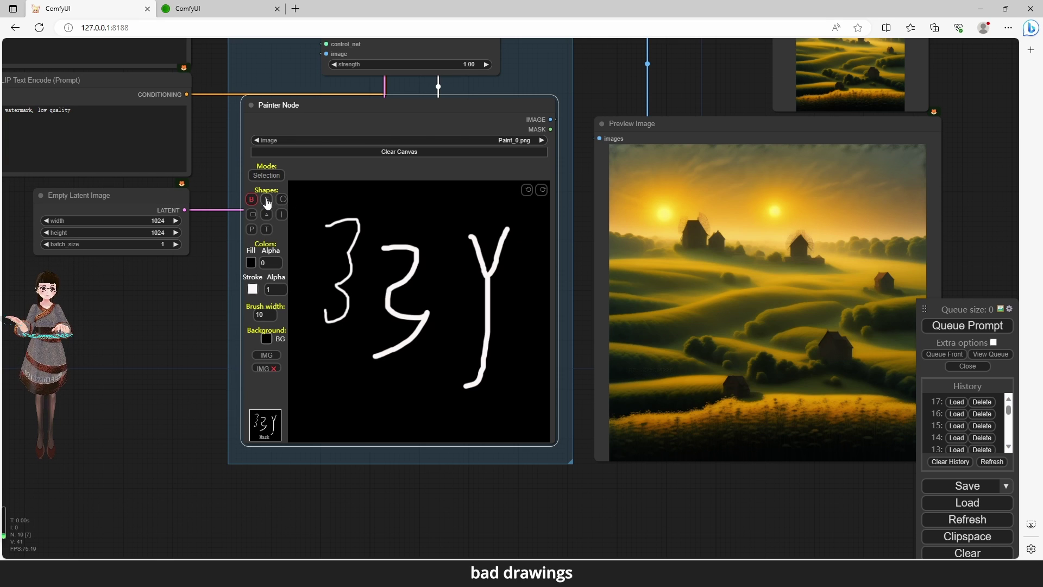
# - Erase the upper start of the first 3-shaped stroke and draw a small circle above the middle stroke
pyautogui.click(266, 200)
pyautogui.moveTo(327, 224); pyautogui.dragTo(352, 220)
pyautogui.click(282, 199)
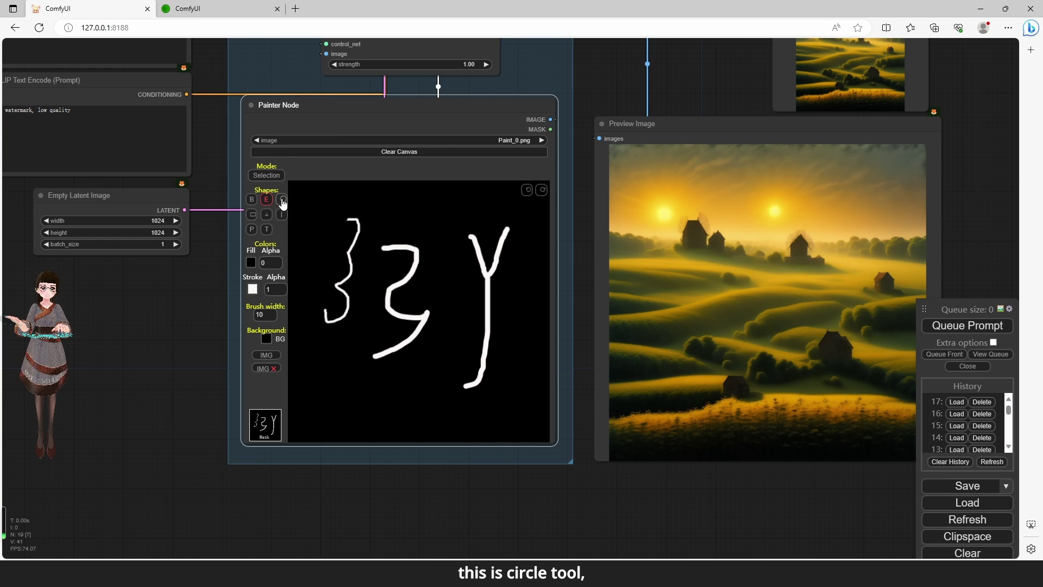
pyautogui.moveTo(401, 206); pyautogui.dragTo(431, 234)
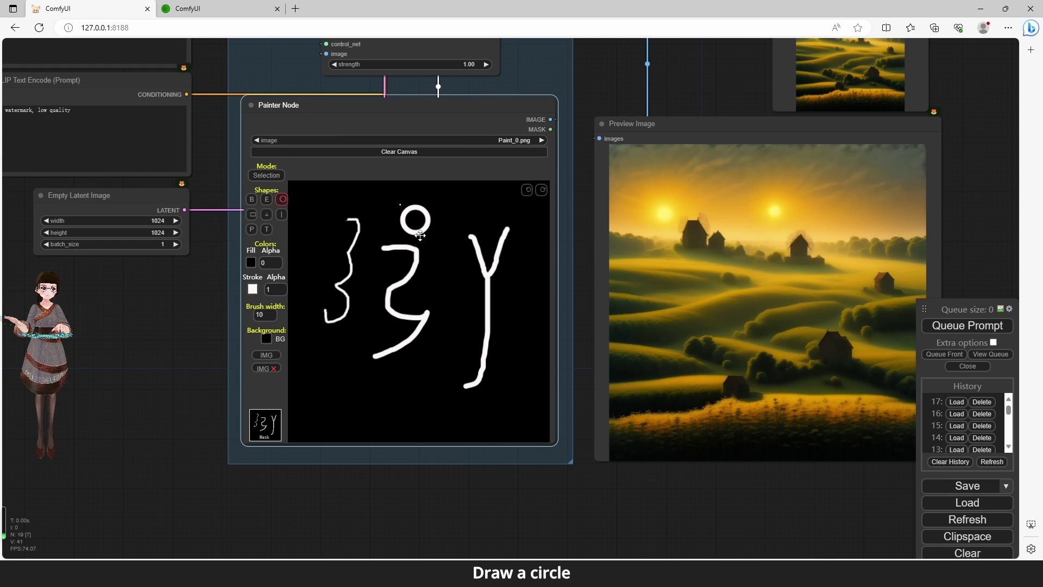
# - Draw a flat rectangle in the canvas's lower left and a tall triangle between the middle stroke and the Y
pyautogui.click(250, 216)
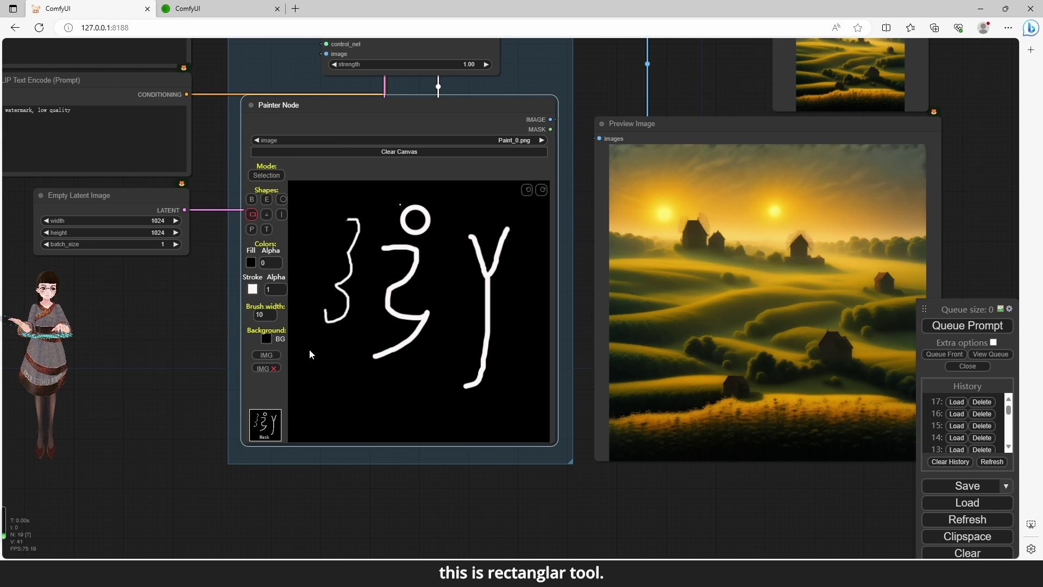
pyautogui.moveTo(320, 360); pyautogui.dragTo(381, 383)
pyautogui.click(266, 214)
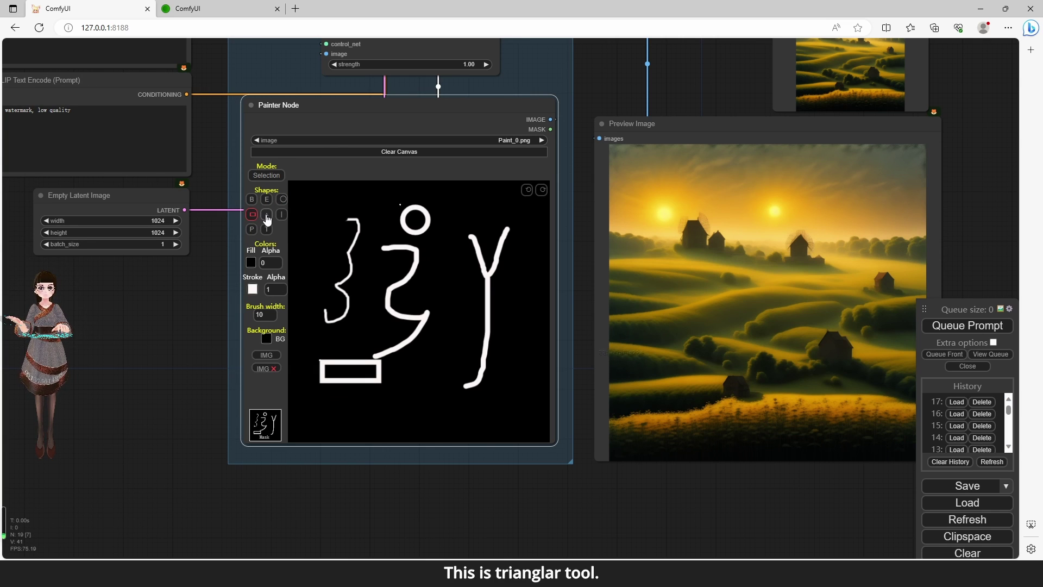
pyautogui.moveTo(461, 250); pyautogui.dragTo(416, 321)
# - Draw a vertical straight line beside the Y and connected slanted lines crossing the Y's stem
pyautogui.click(281, 214)
pyautogui.moveTo(526, 247); pyautogui.dragTo(526, 311)
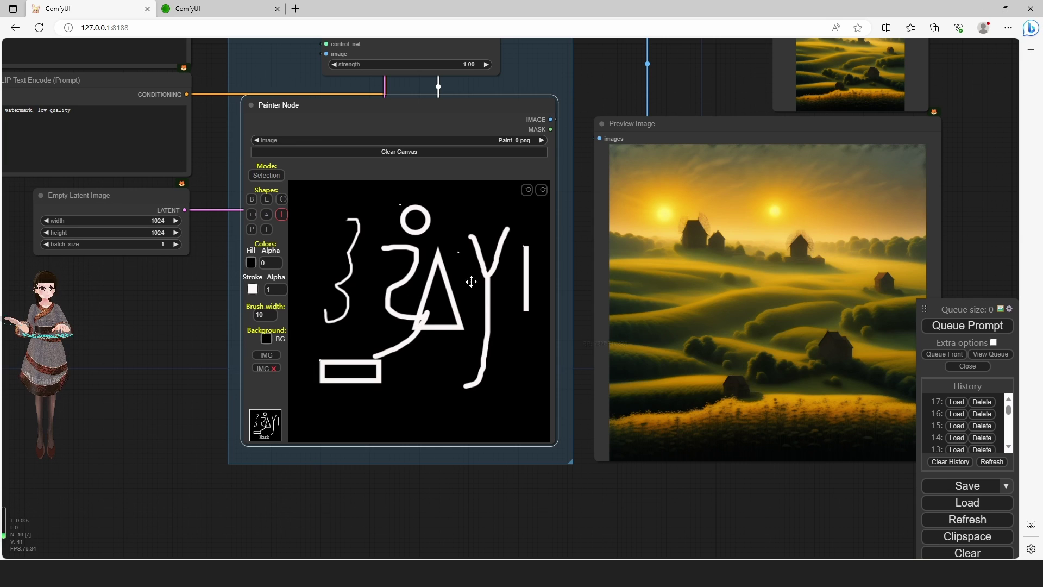
pyautogui.moveTo(461, 280)
pyautogui.mouseDown()
pyautogui.moveTo(508, 338)
pyautogui.moveTo(533, 314)
pyautogui.moveTo(520, 375)
pyautogui.mouseUp()
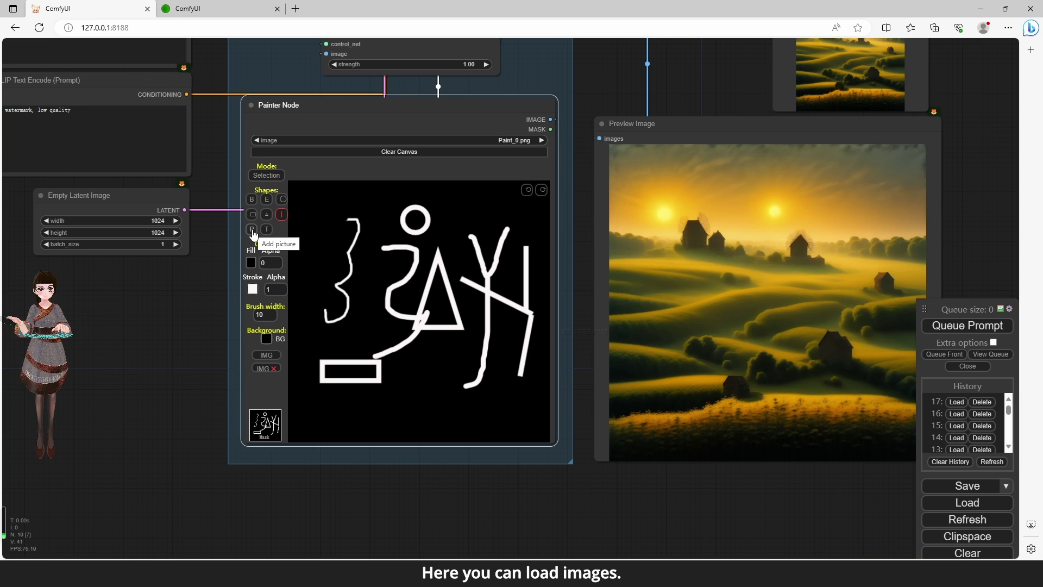
# - Add the dog picture [XL]Logo (2).jpeg to the canvas and place it below the triangle
pyautogui.click(252, 230)
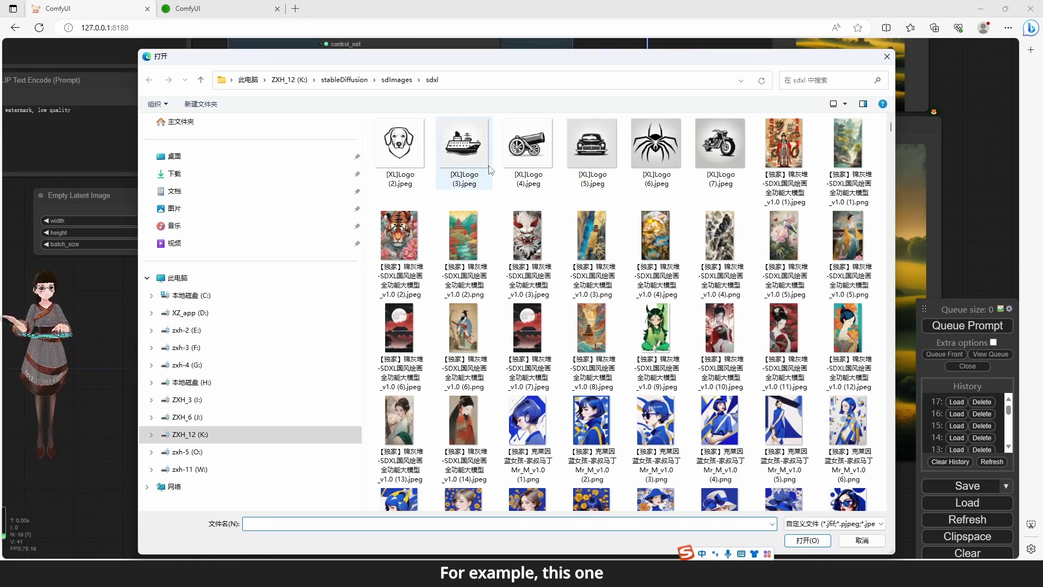
pyautogui.doubleClick(399, 144)
pyautogui.moveTo(390, 221)
pyautogui.mouseDown()
pyautogui.moveTo(451, 293)
pyautogui.moveTo(447, 307)
pyautogui.mouseUp()
pyautogui.moveTo(504, 267); pyautogui.dragTo(446, 354)
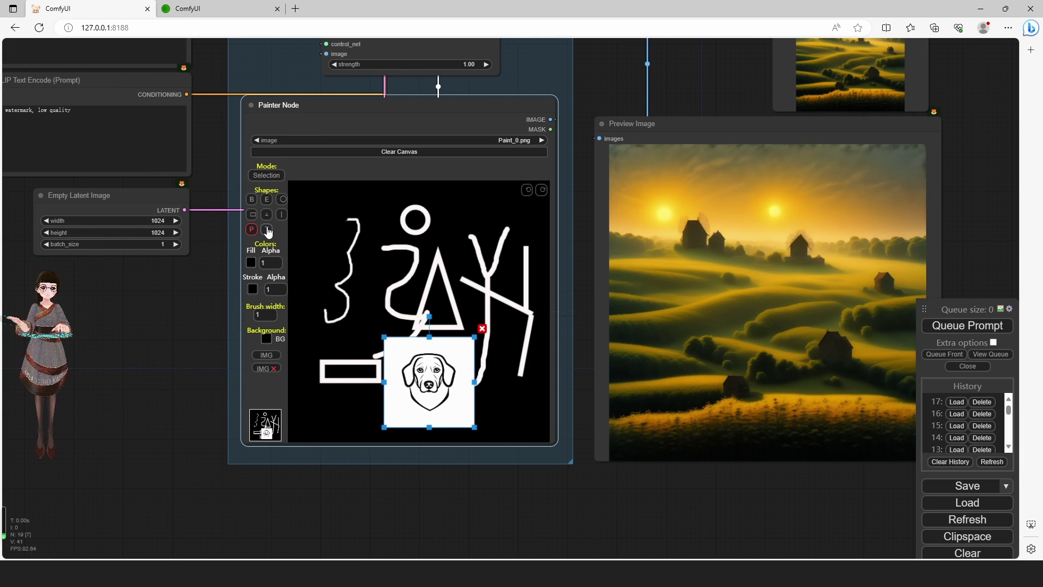
# - Add a text object over the first brush stroke and set its stroke color to RGB 253, 247, 247
pyautogui.click(267, 230)
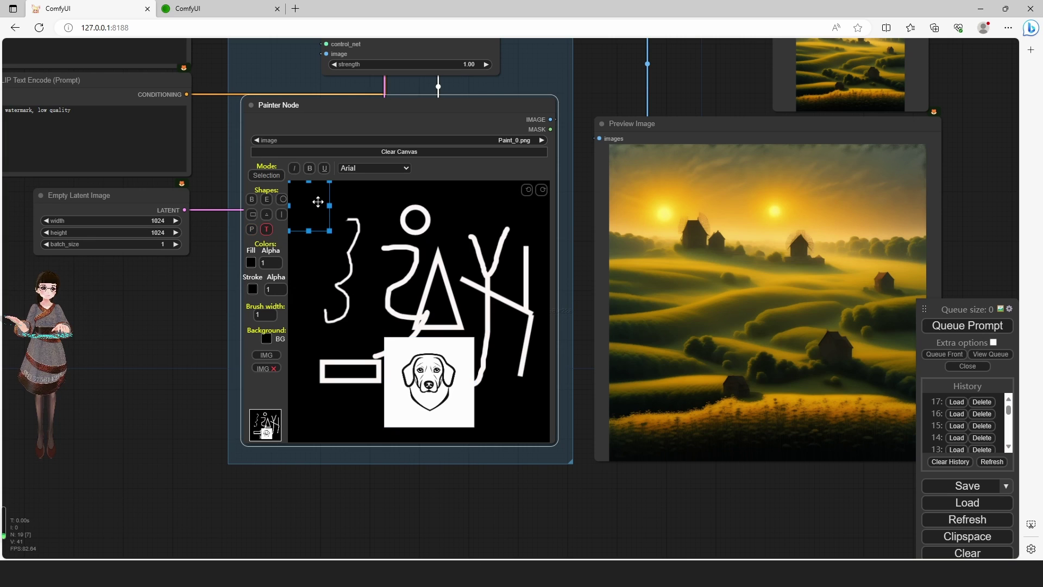
pyautogui.moveTo(319, 202); pyautogui.dragTo(377, 232)
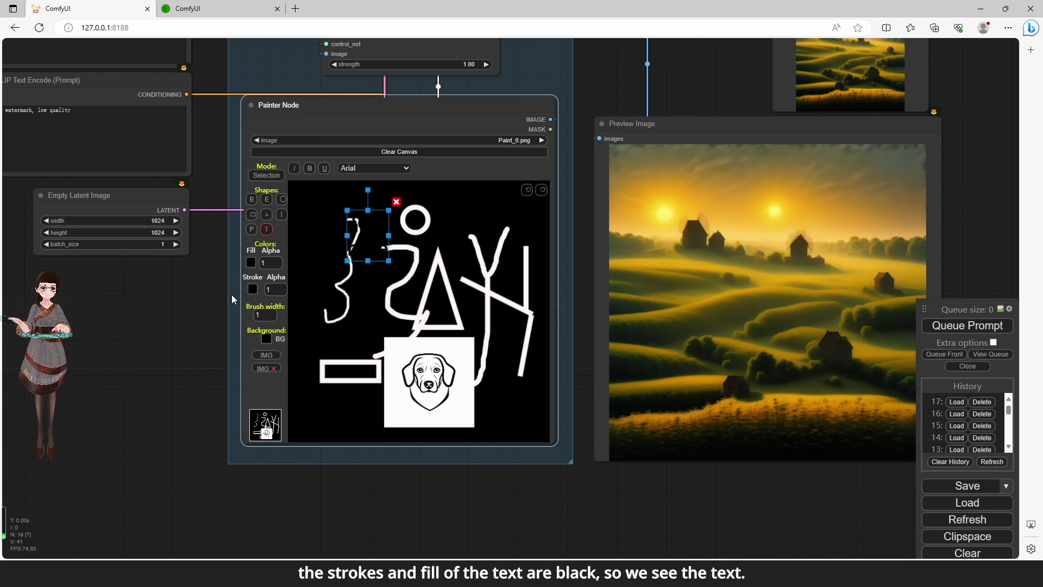
pyautogui.click(253, 289)
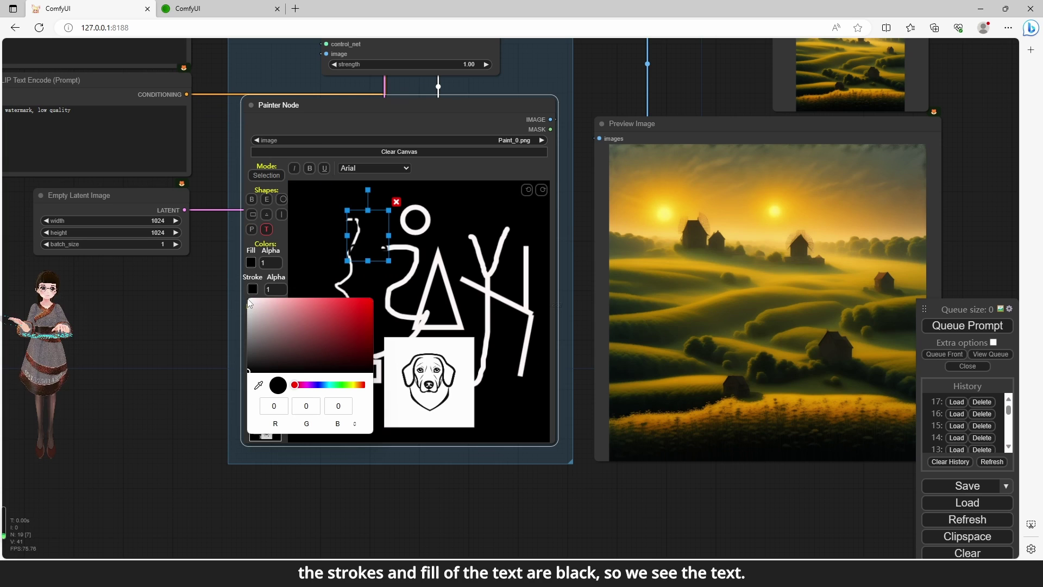
pyautogui.click(251, 299)
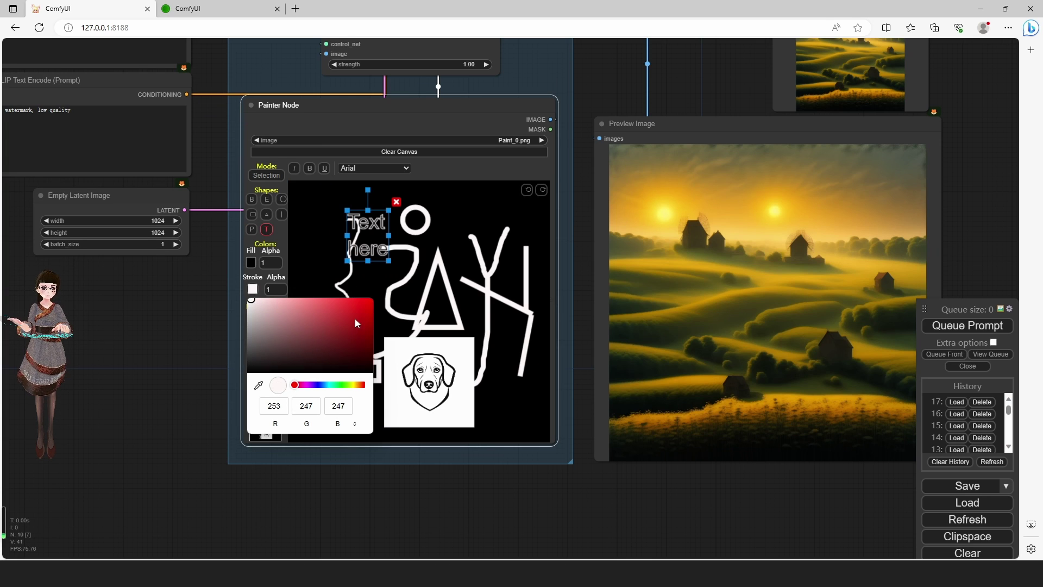
pyautogui.click(300, 272)
# - Try to set the text's fill color to RGB 248, 246, 246
pyautogui.click(251, 262)
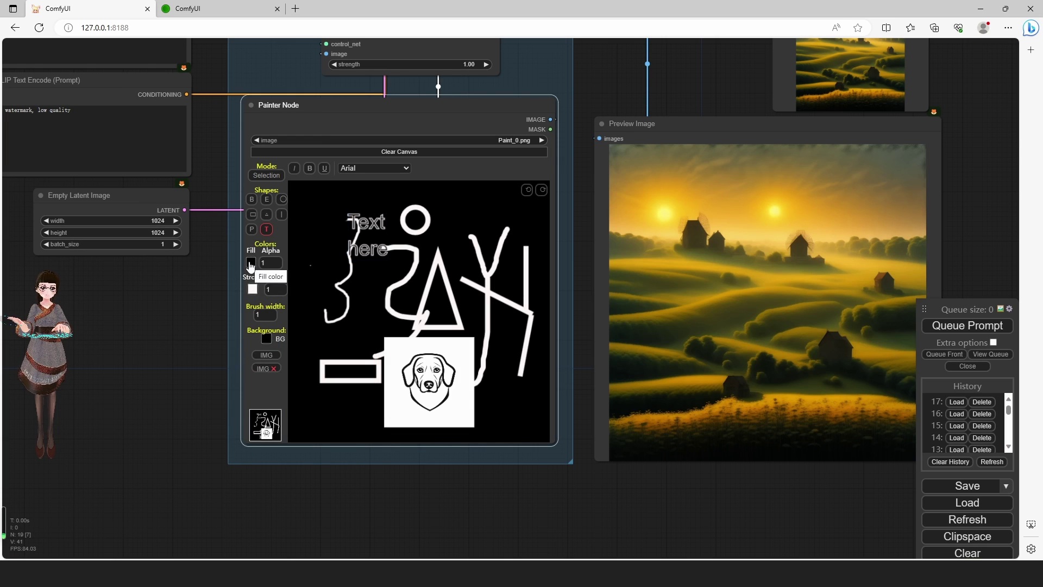
pyautogui.click(249, 275)
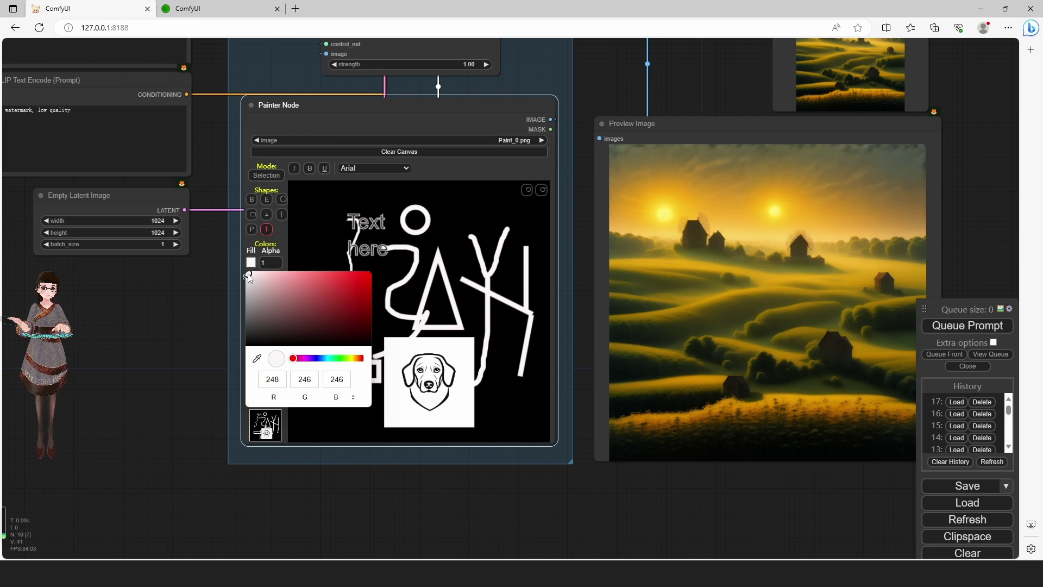
pyautogui.click(325, 233)
pyautogui.click(305, 242)
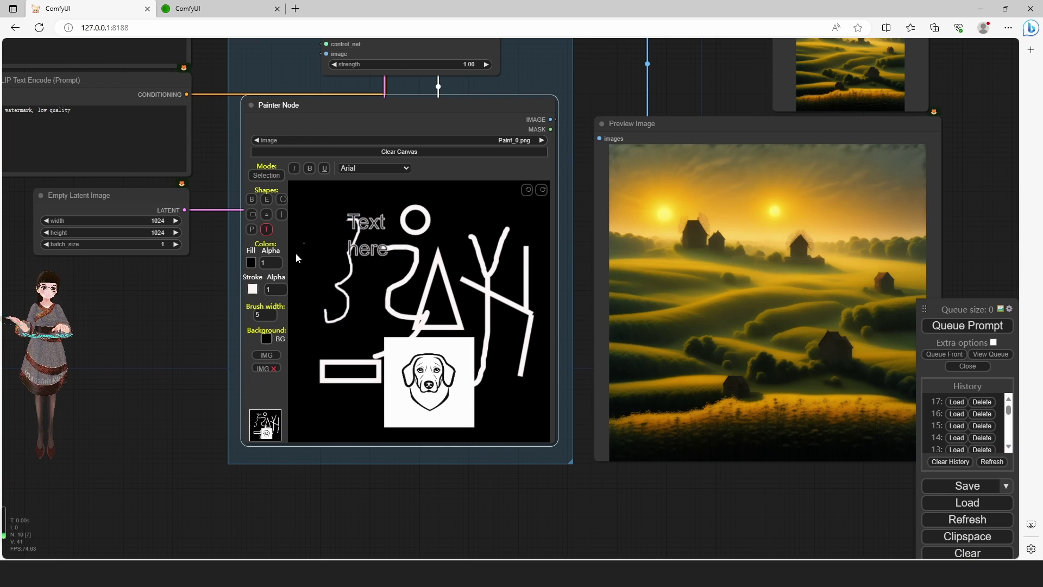
# - Set the Painter Node's fill alpha to 0
pyautogui.click(264, 263)
pyautogui.doubleClick(264, 263)
pyautogui.write('0')
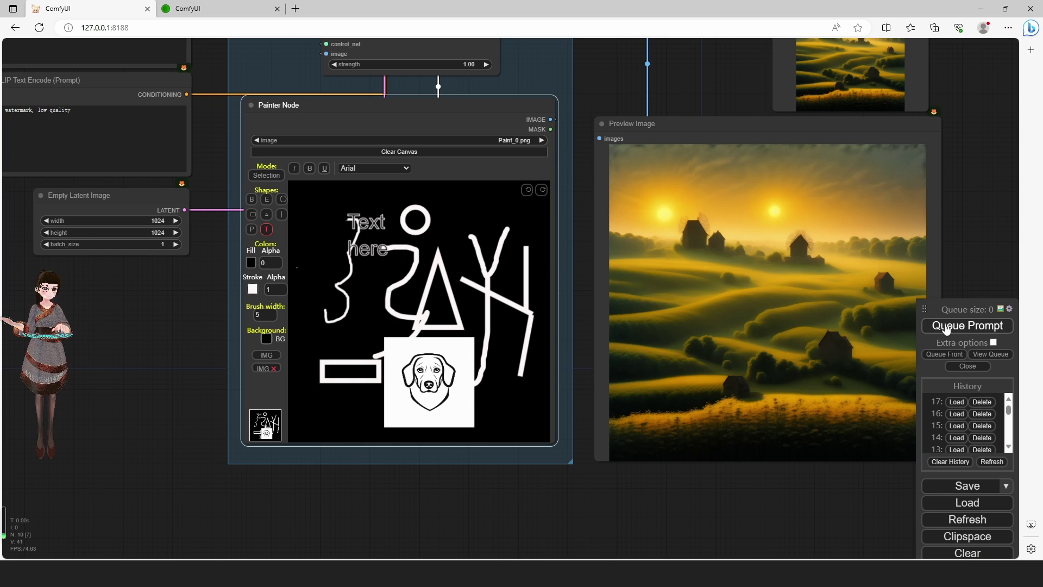
# - Queue the prompt to generate an image from the Painter Node drawing and compare the result with the drawing
pyautogui.click(962, 326)
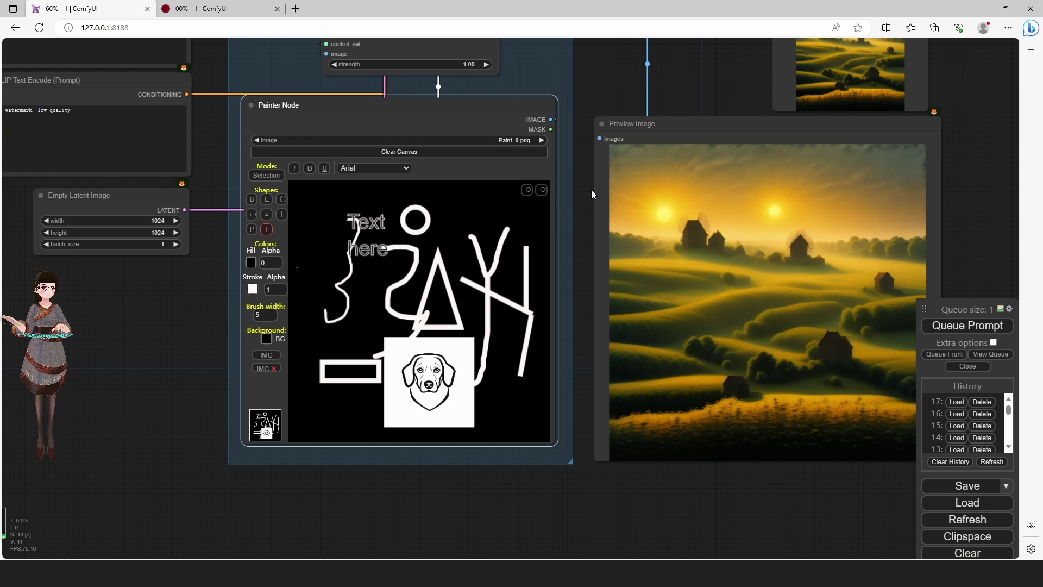
pyautogui.scroll(-2, 583, 191)
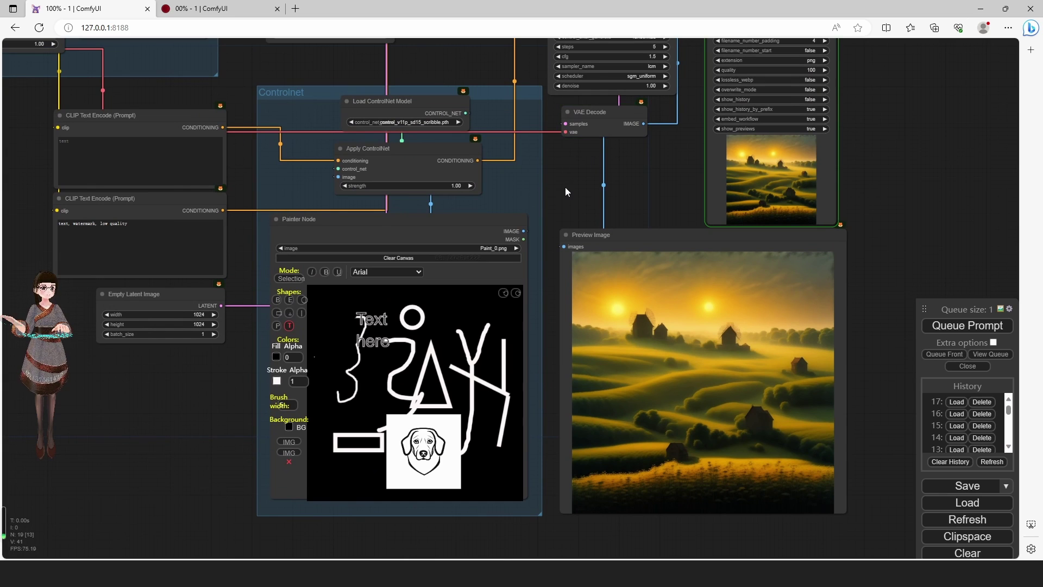
pyautogui.moveTo(567, 182); pyautogui.dragTo(561, 149)
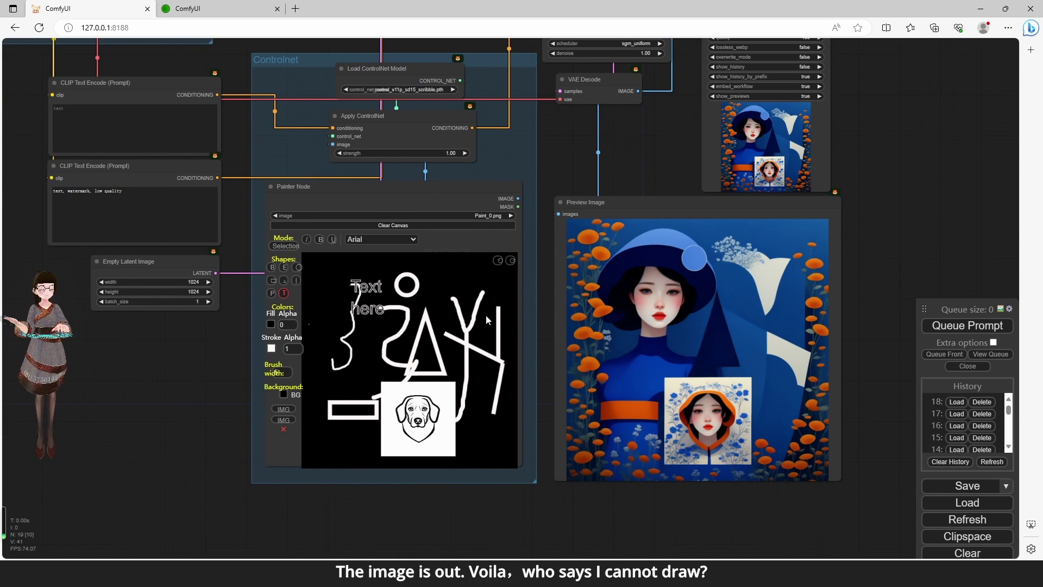
pyautogui.moveTo(542, 279); pyautogui.dragTo(575, 245)
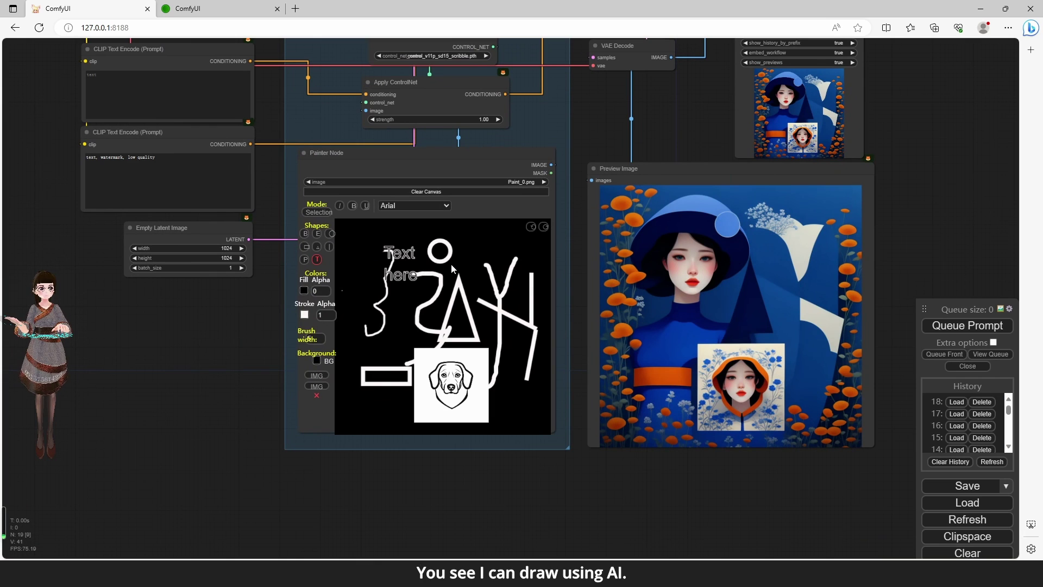
pyautogui.moveTo(612, 138); pyautogui.dragTo(572, 171)
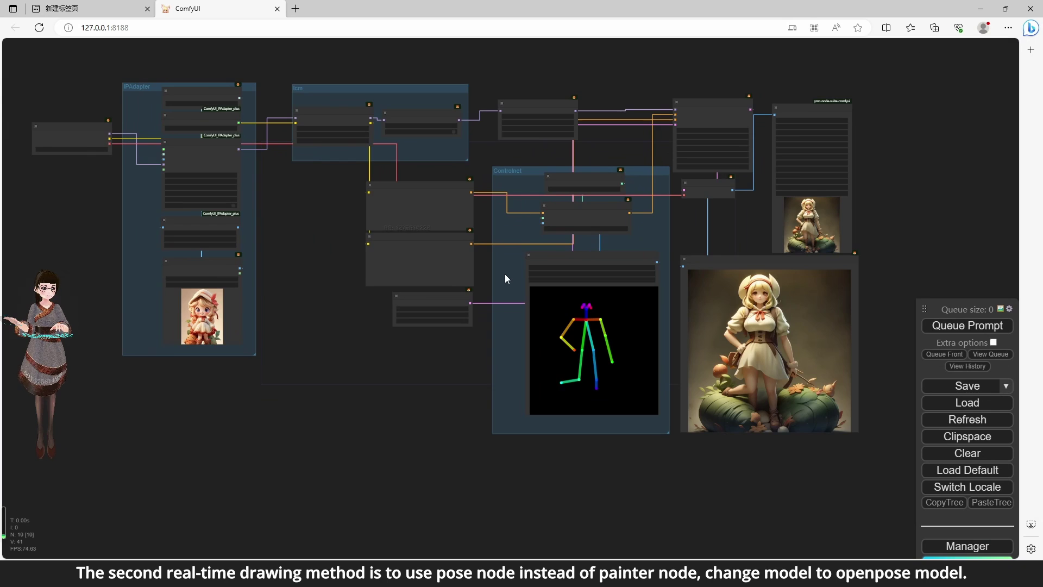
# - Enable the extra options and Auto Queue in the Pose Node workflow
pyautogui.scroll(5, 505, 274)
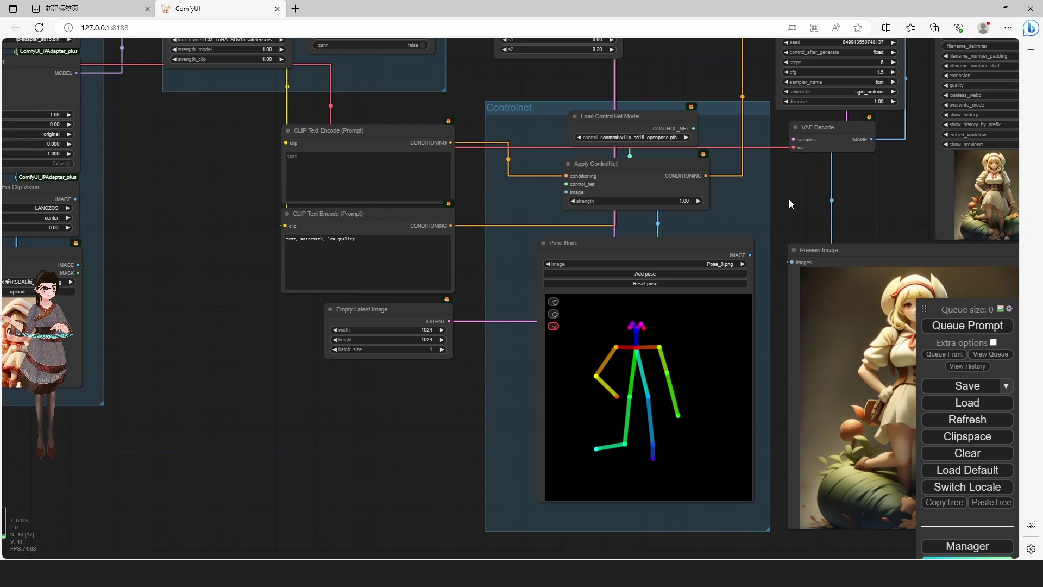
pyautogui.moveTo(785, 198); pyautogui.dragTo(641, 196)
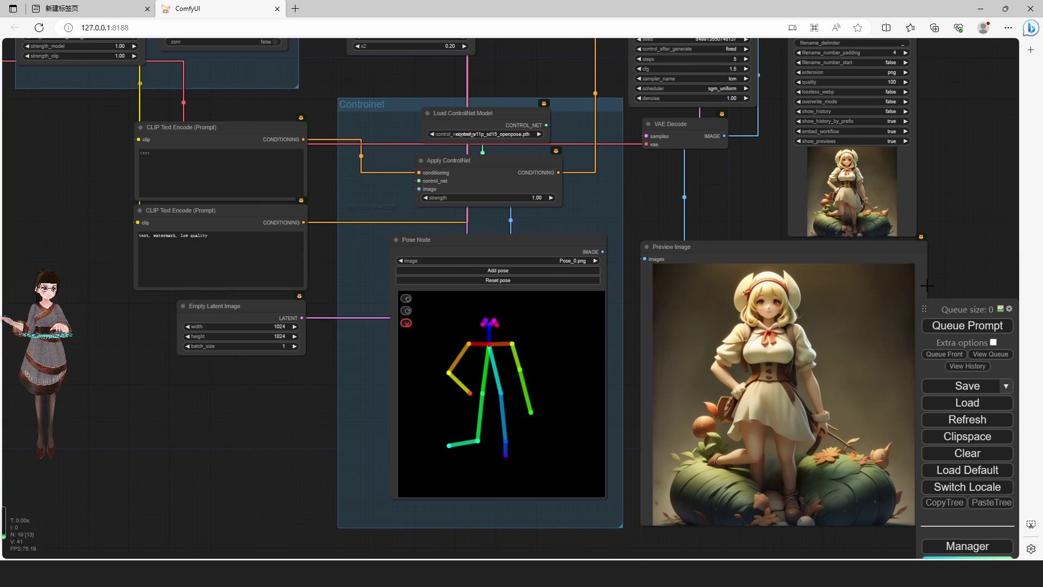
pyautogui.click(994, 342)
pyautogui.click(992, 377)
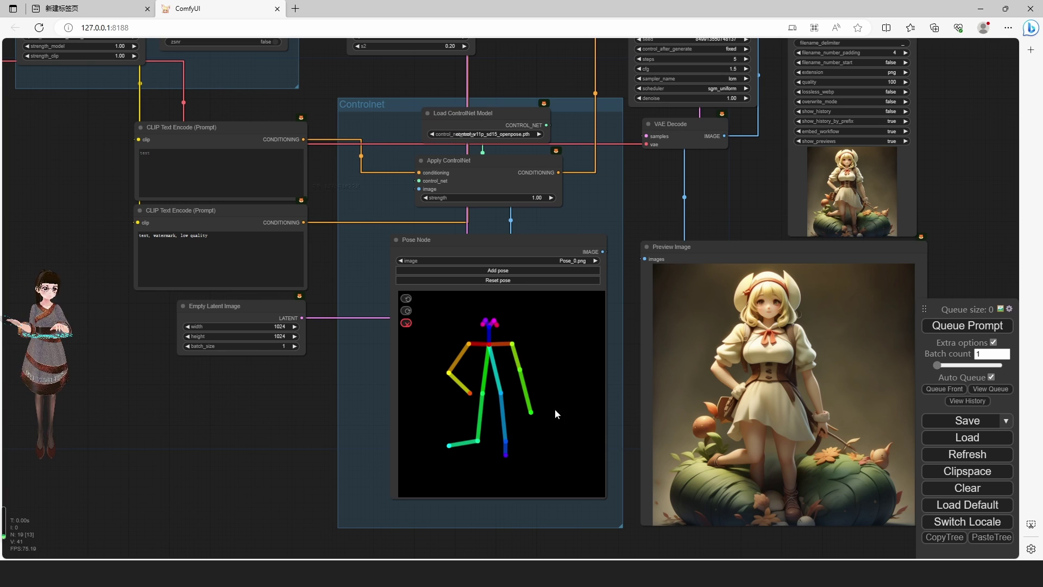
# - Repose the Pose Node skeleton's arms, extending one out horizontally to the side and raising the other hand above shoulder height
pyautogui.moveTo(533, 414); pyautogui.dragTo(497, 383)
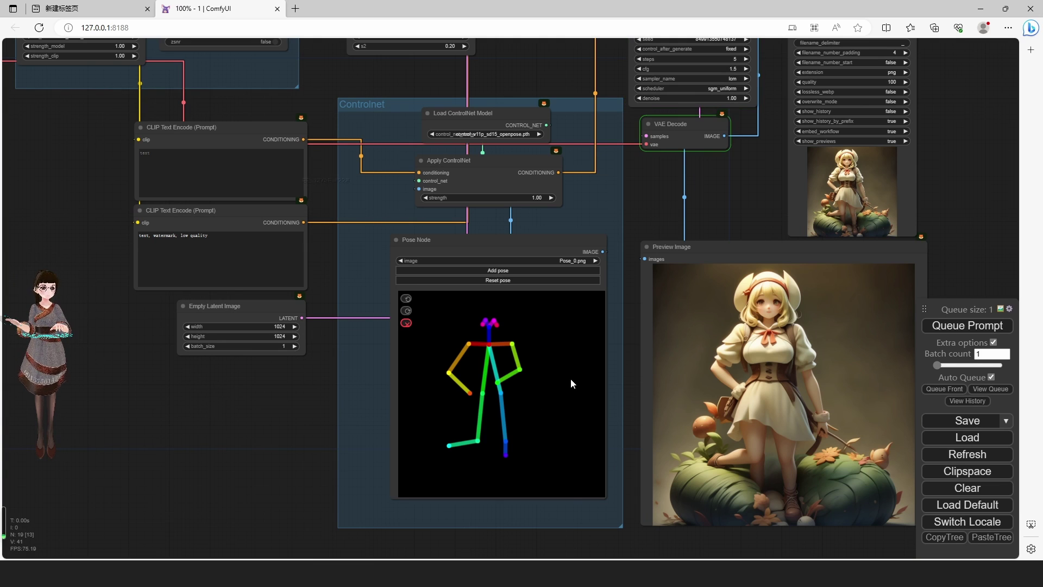
pyautogui.moveTo(470, 392); pyautogui.dragTo(428, 358)
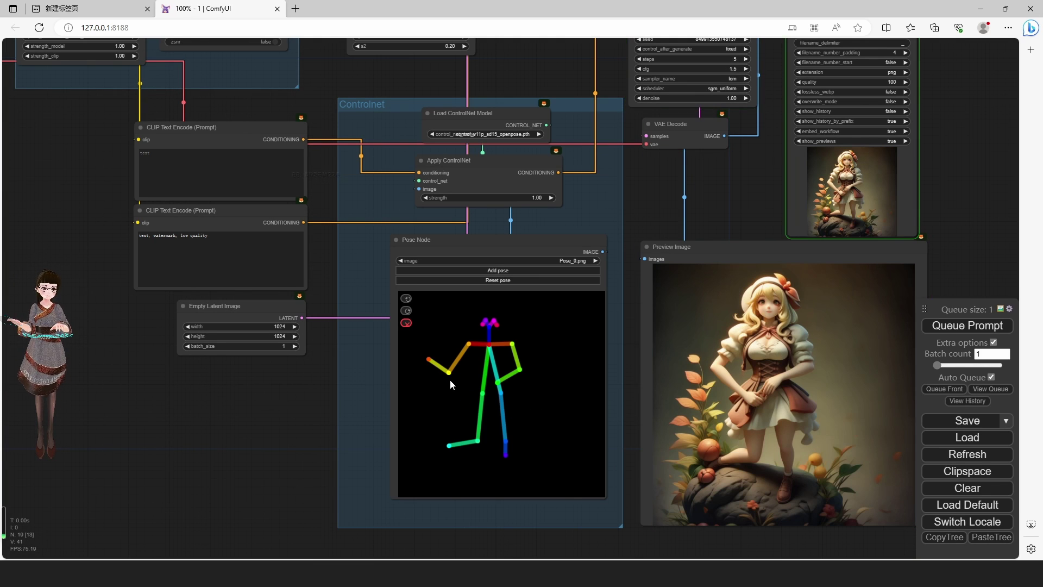
pyautogui.moveTo(428, 359); pyautogui.dragTo(451, 352)
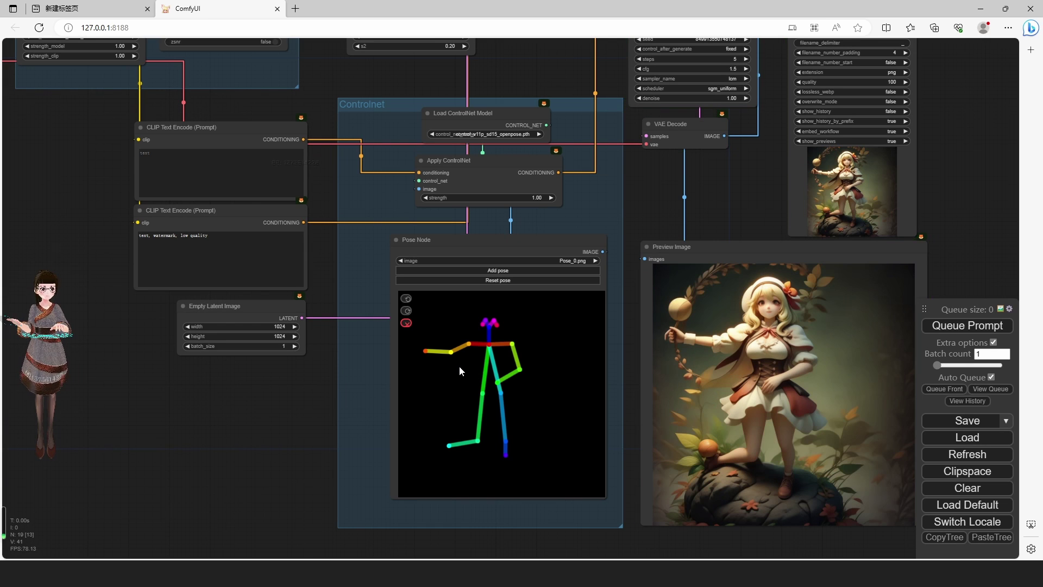
pyautogui.moveTo(498, 382); pyautogui.dragTo(542, 301)
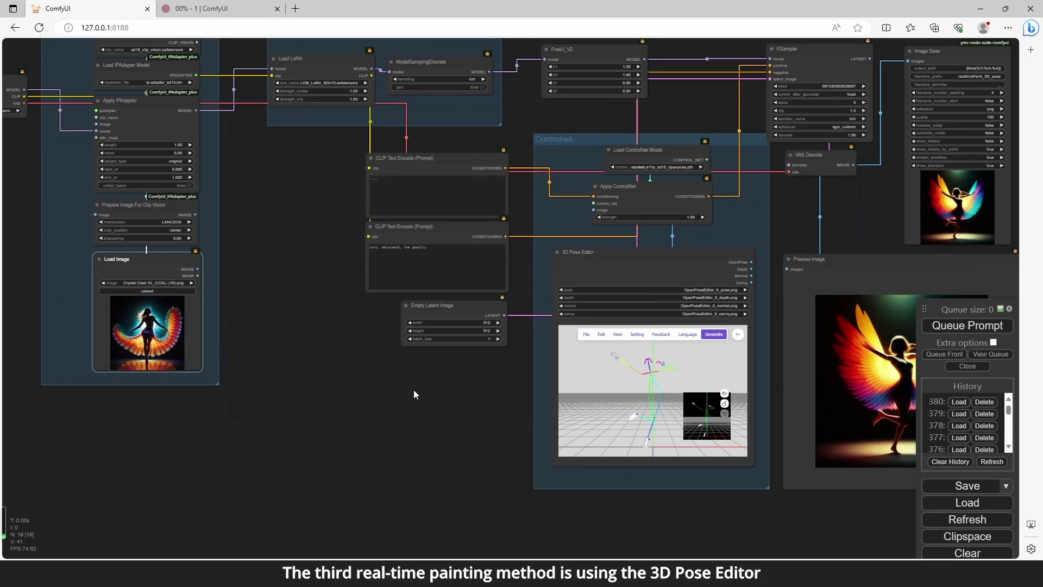
# - Adjust the 3D Pose Editor's camera near clip and set its camera far clip to about 12000
pyautogui.scroll(1, 435, 400)
pyautogui.moveTo(434, 400); pyautogui.dragTo(371, 395)
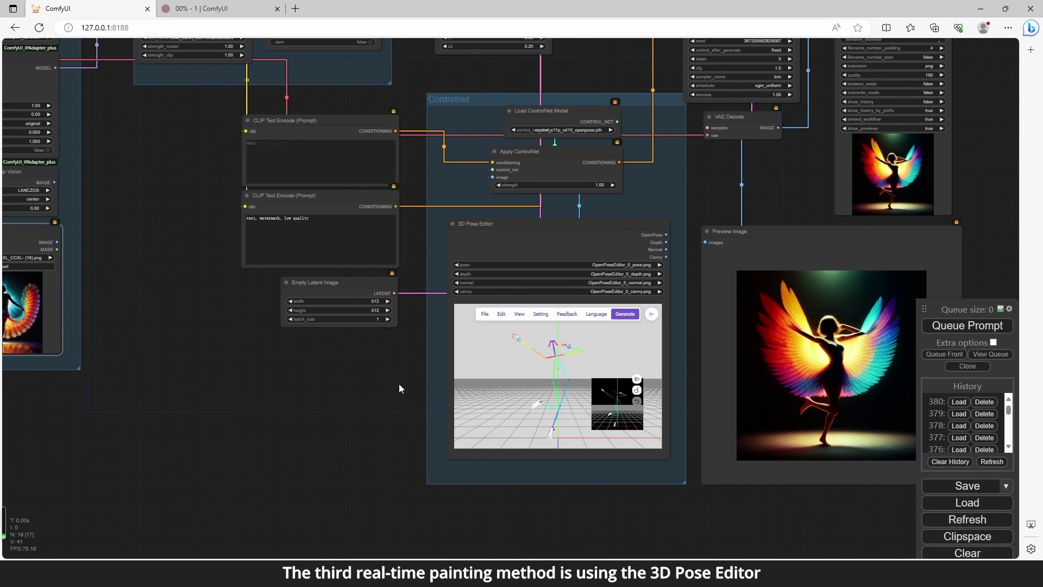
pyautogui.scroll(1, 396, 384)
pyautogui.moveTo(393, 367); pyautogui.dragTo(379, 359)
pyautogui.click(647, 298)
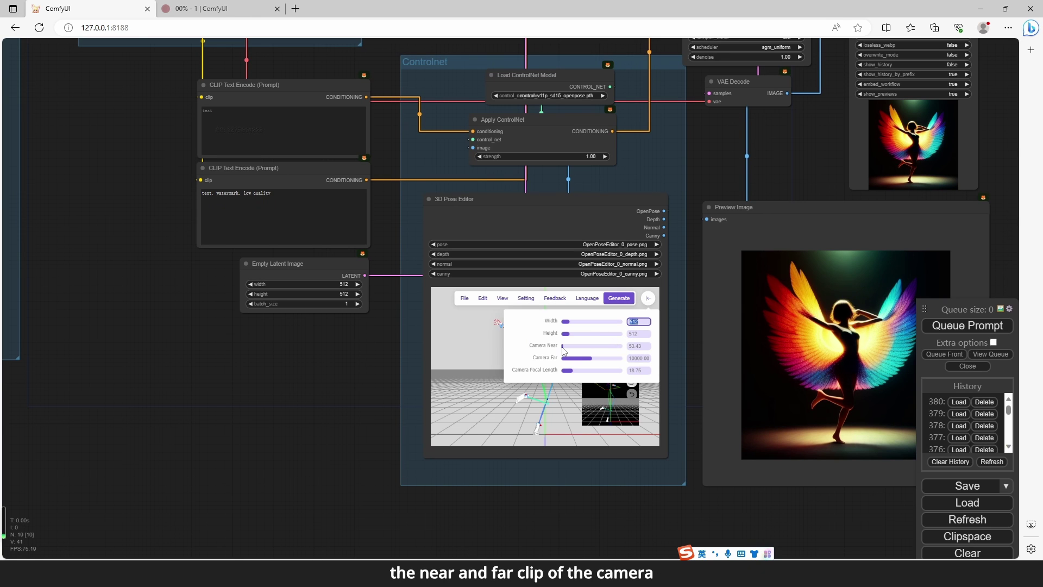
pyautogui.moveTo(562, 350); pyautogui.dragTo(598, 359)
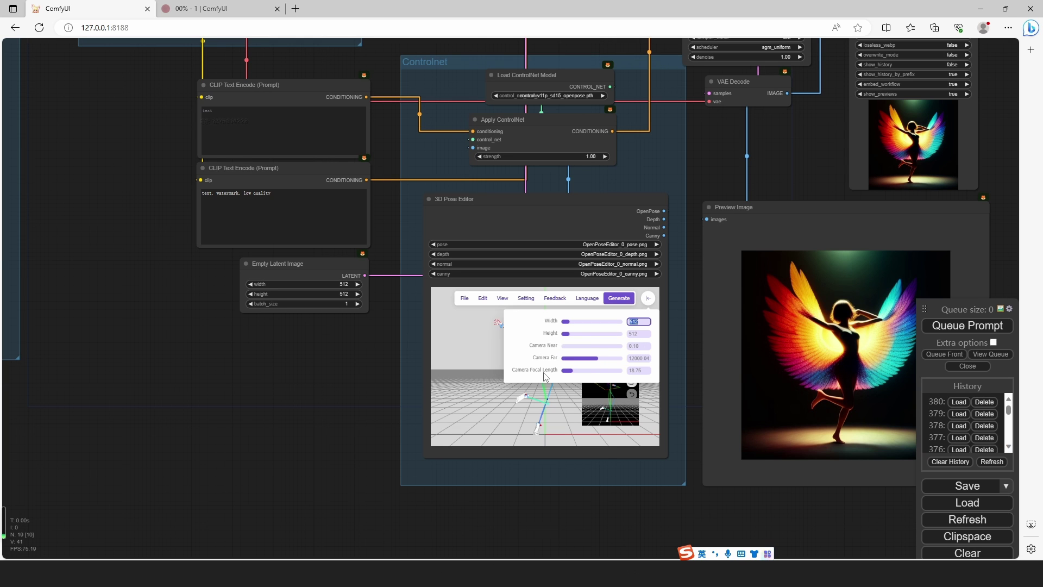
# - Adjust the 3D Pose Editor's camera focal length and close the camera parameters
pyautogui.click(571, 375)
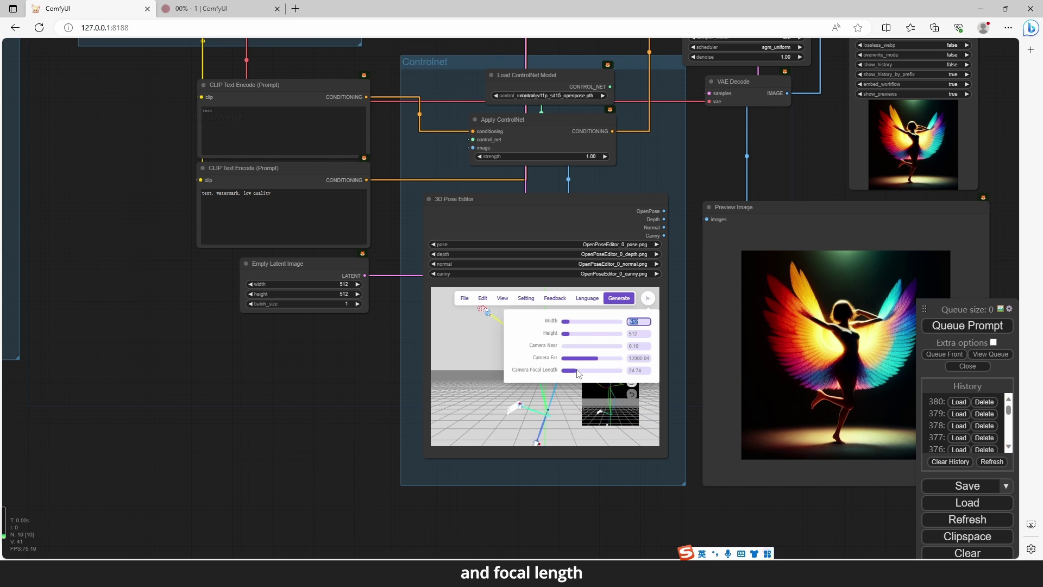
pyautogui.moveTo(571, 374)
pyautogui.mouseDown()
pyautogui.moveTo(589, 376)
pyautogui.moveTo(572, 382)
pyautogui.mouseUp()
pyautogui.click(648, 298)
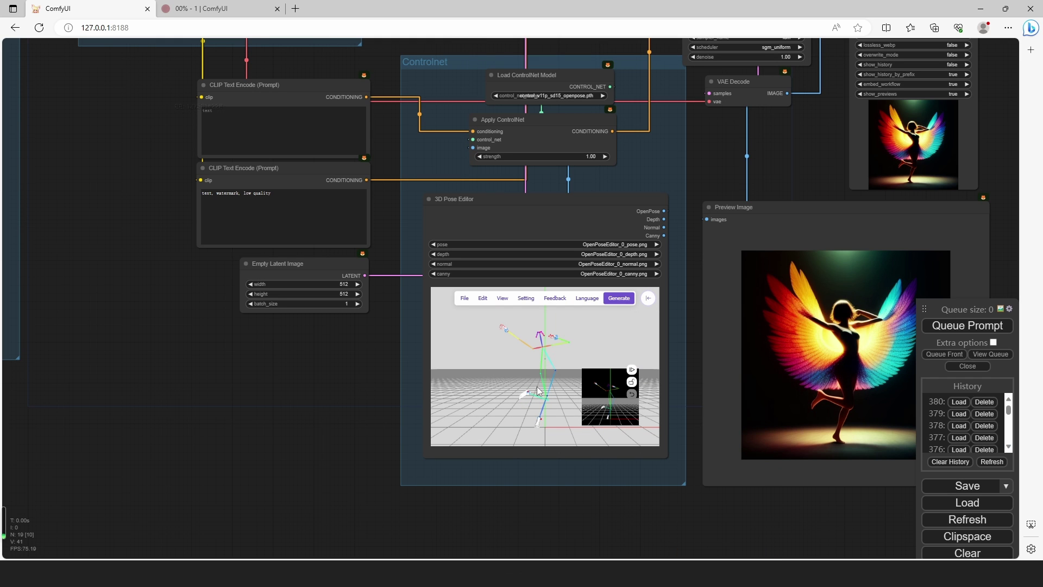
# - Set random poses in the 3D Pose Editor until a dancing pose with outstretched arms is obtained, and turn off the extra queue options
pyautogui.click(465, 299)
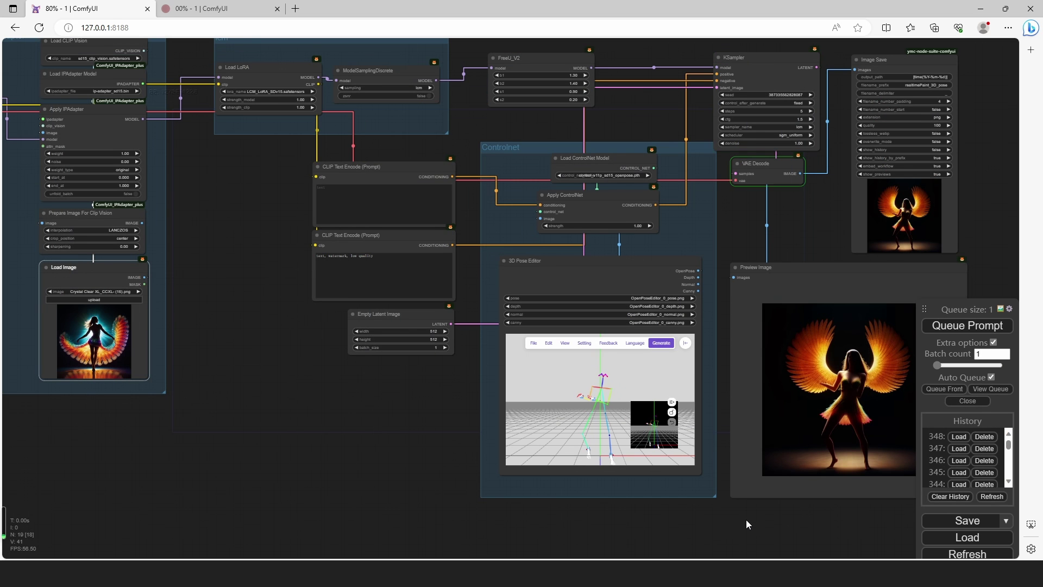
pyautogui.click(534, 343)
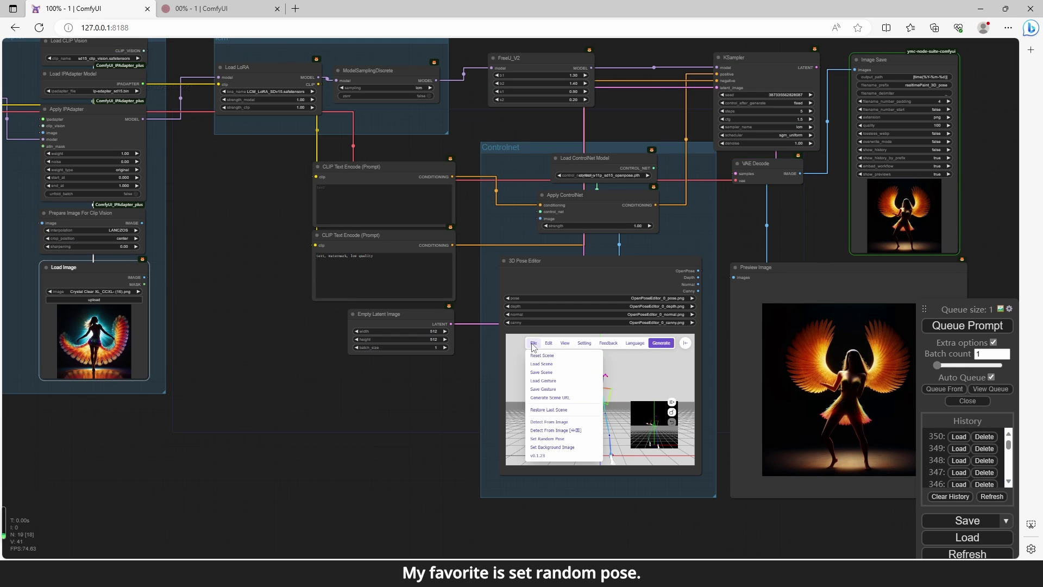
pyautogui.click(549, 439)
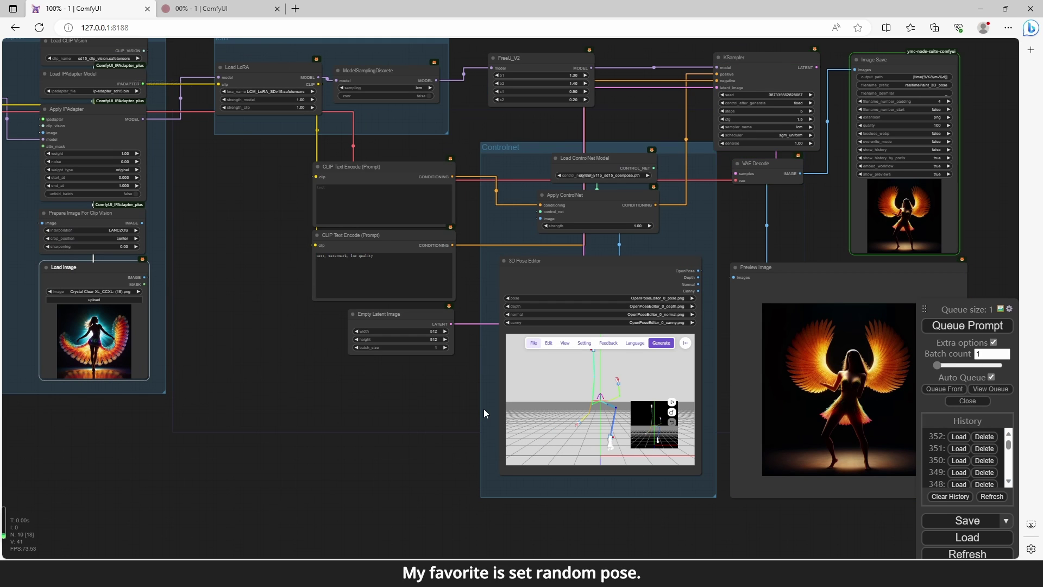
pyautogui.click(534, 344)
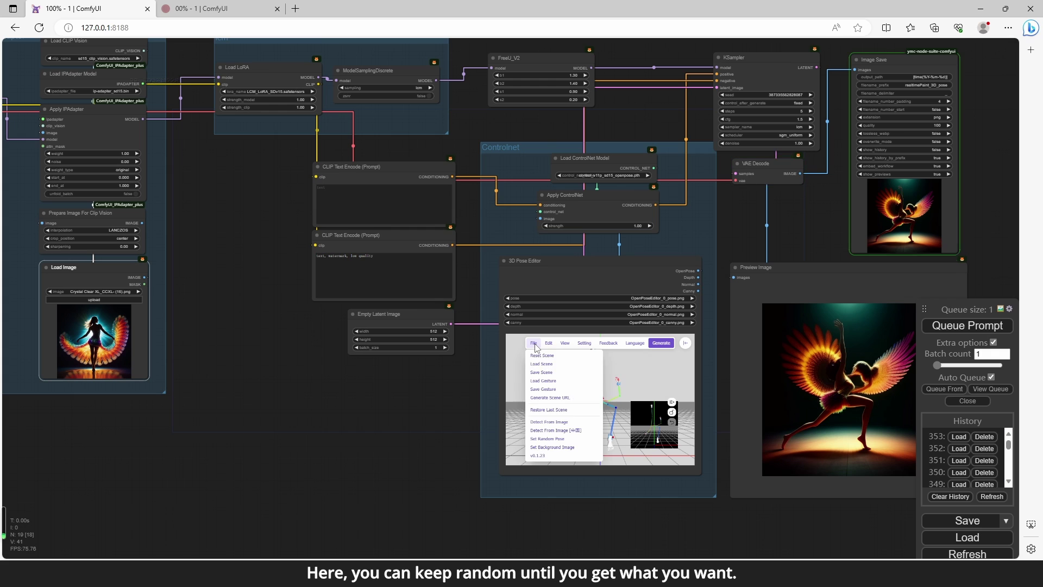
pyautogui.click(548, 439)
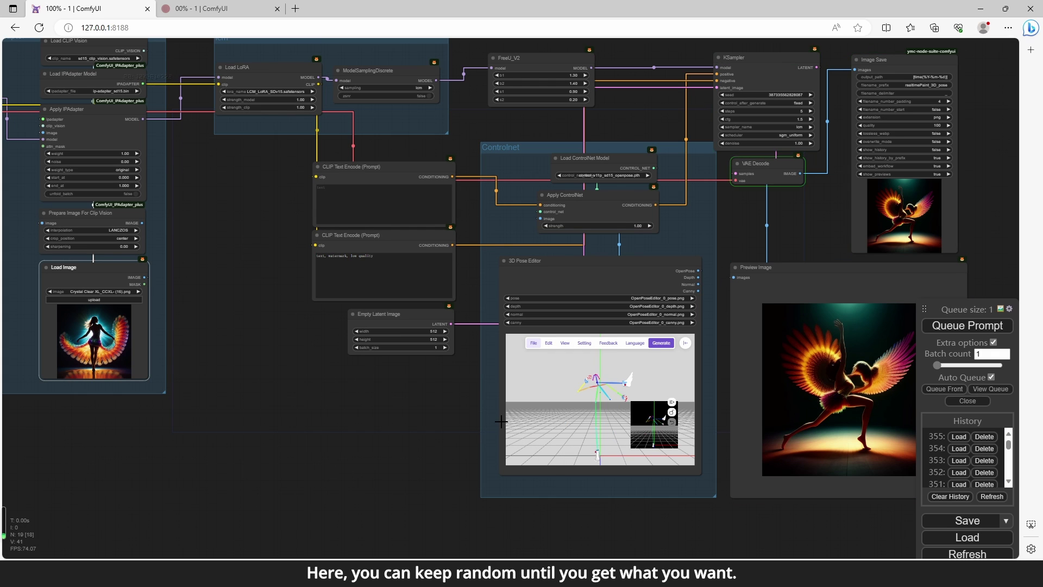
pyautogui.click(534, 343)
pyautogui.click(538, 441)
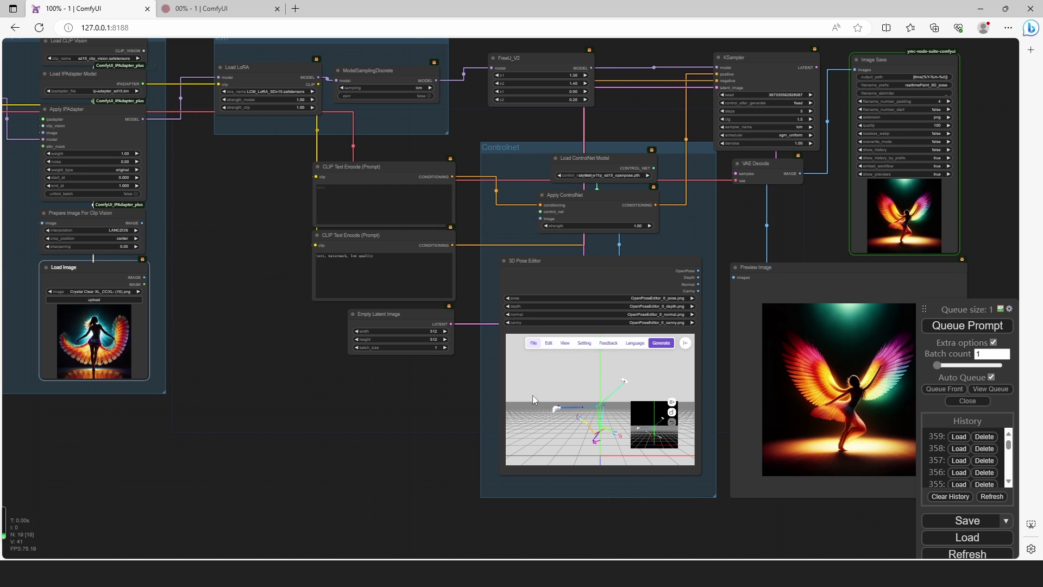
pyautogui.click(535, 344)
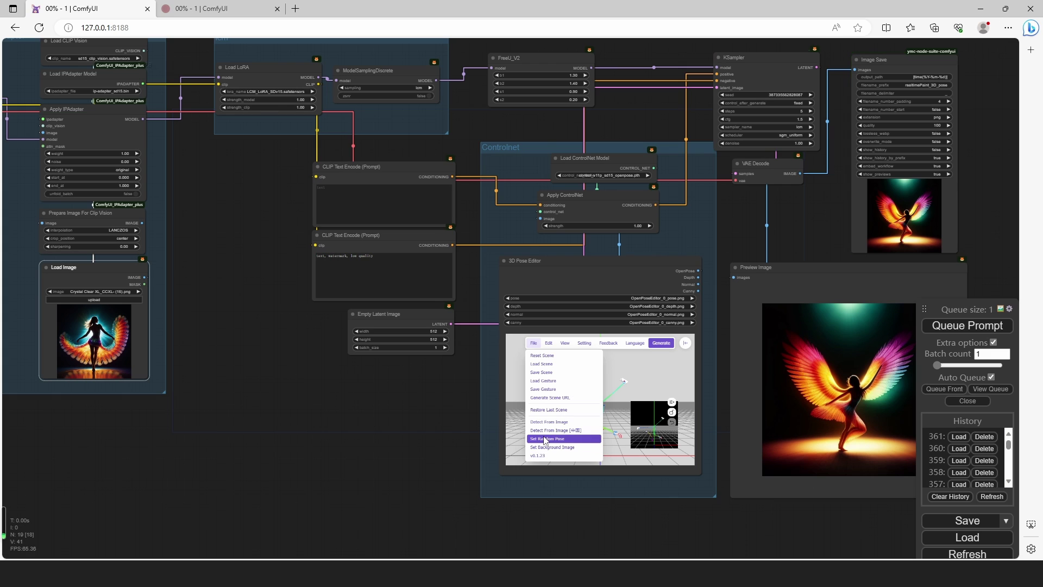
pyautogui.click(545, 440)
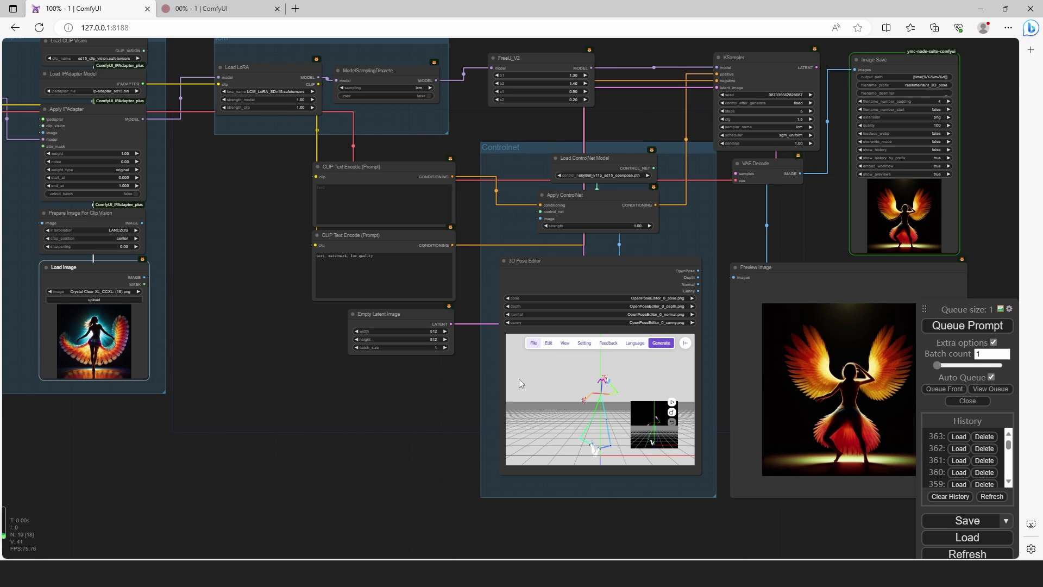
pyautogui.click(534, 343)
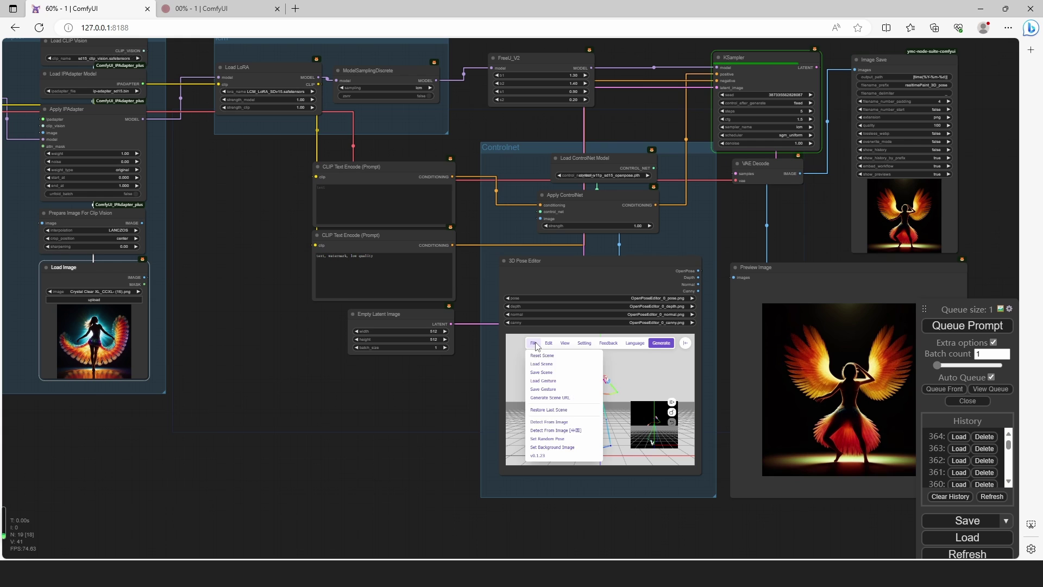
pyautogui.click(543, 439)
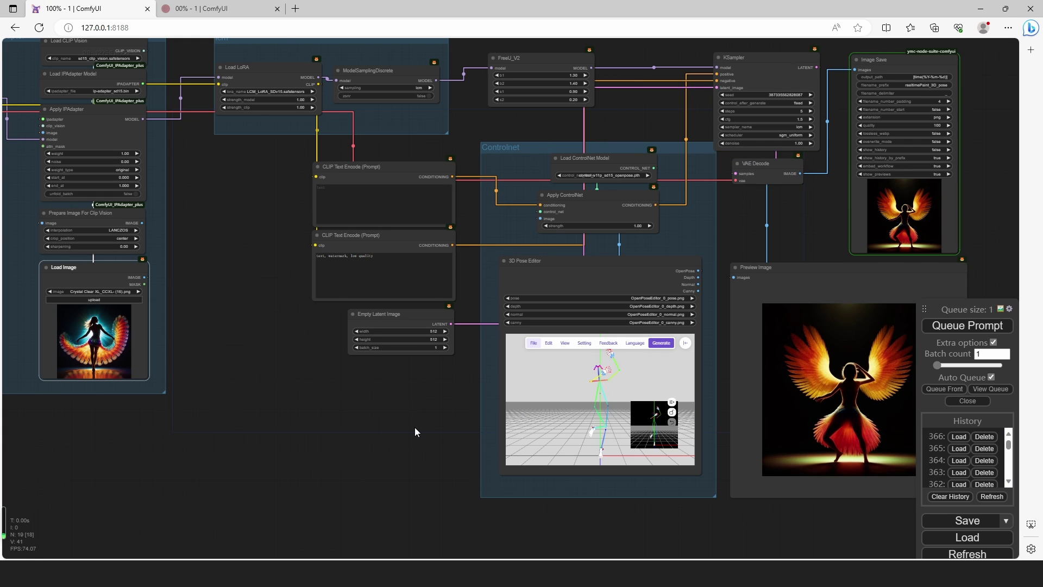
pyautogui.click(535, 344)
pyautogui.click(545, 439)
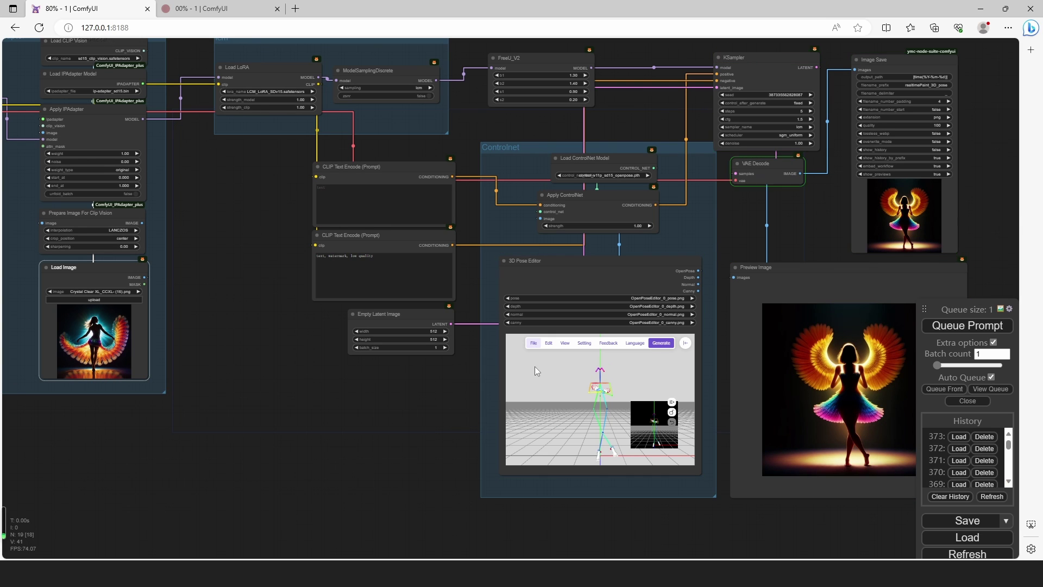
pyautogui.click(534, 343)
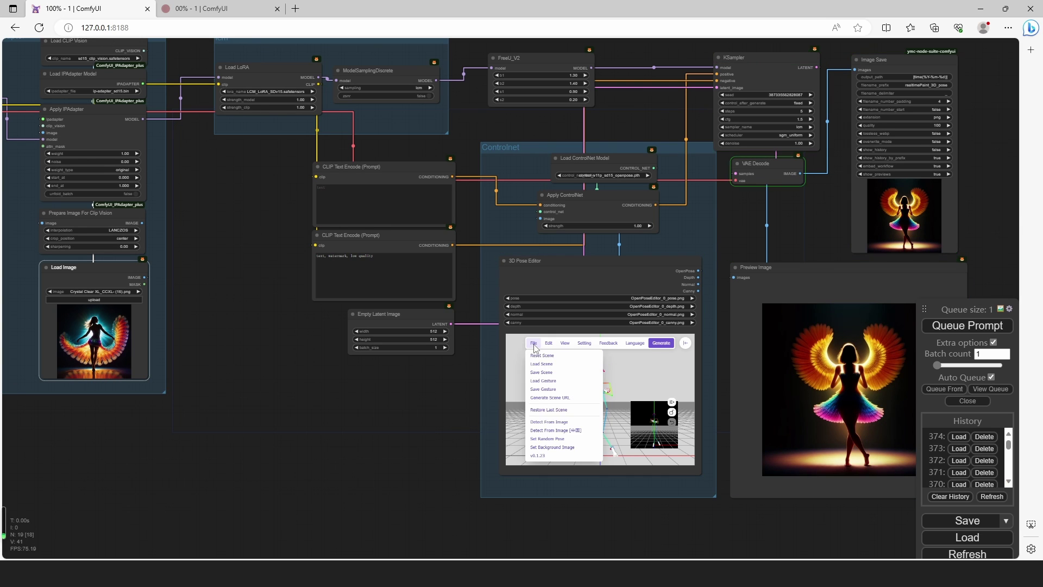
pyautogui.click(543, 438)
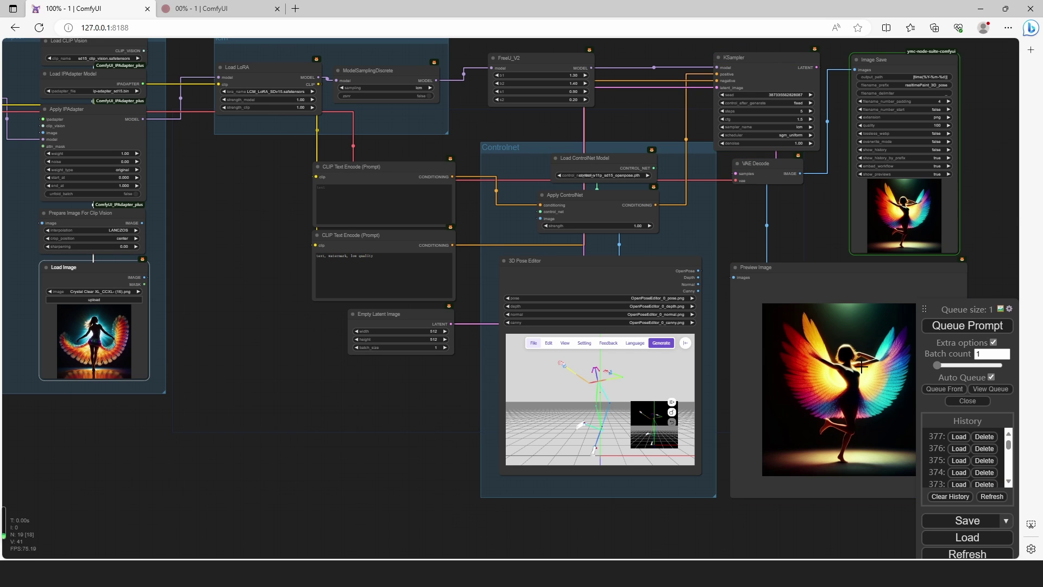
pyautogui.click(993, 343)
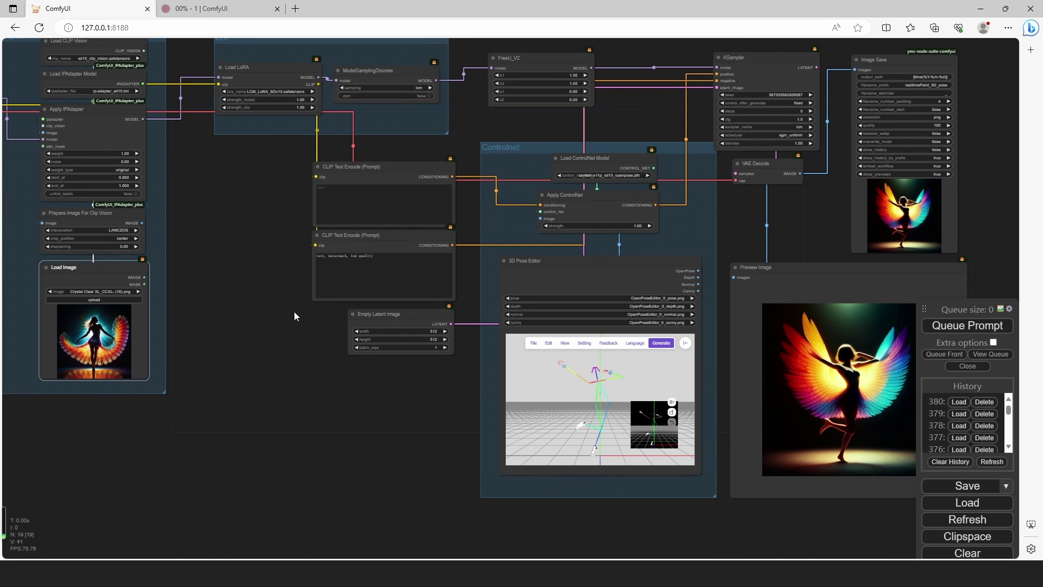
pyautogui.moveTo(295, 311); pyautogui.dragTo(327, 330)
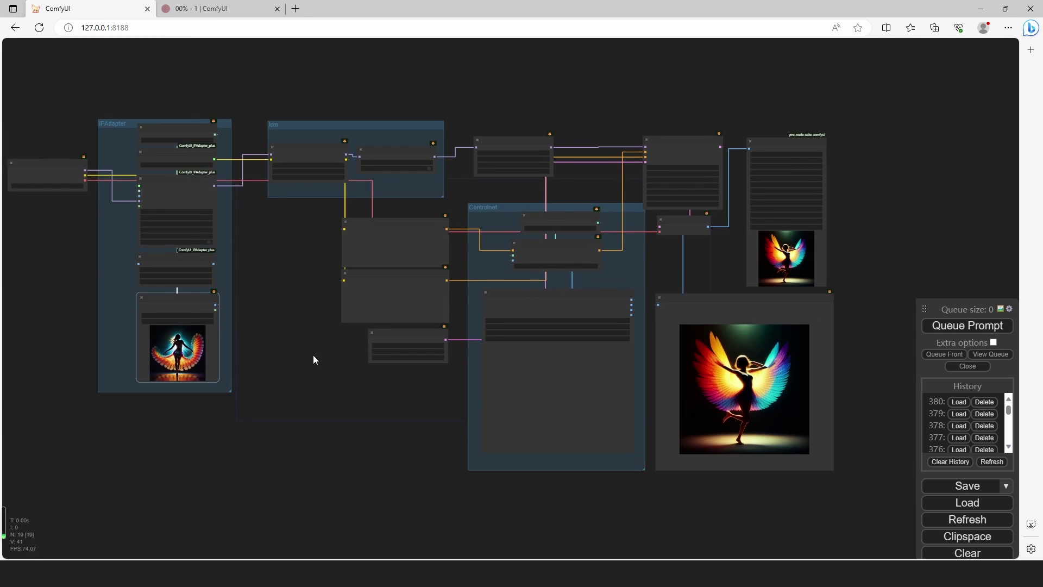
pyautogui.moveTo(313, 354); pyautogui.dragTo(349, 349)
pyautogui.scroll(-2, 377, 364)
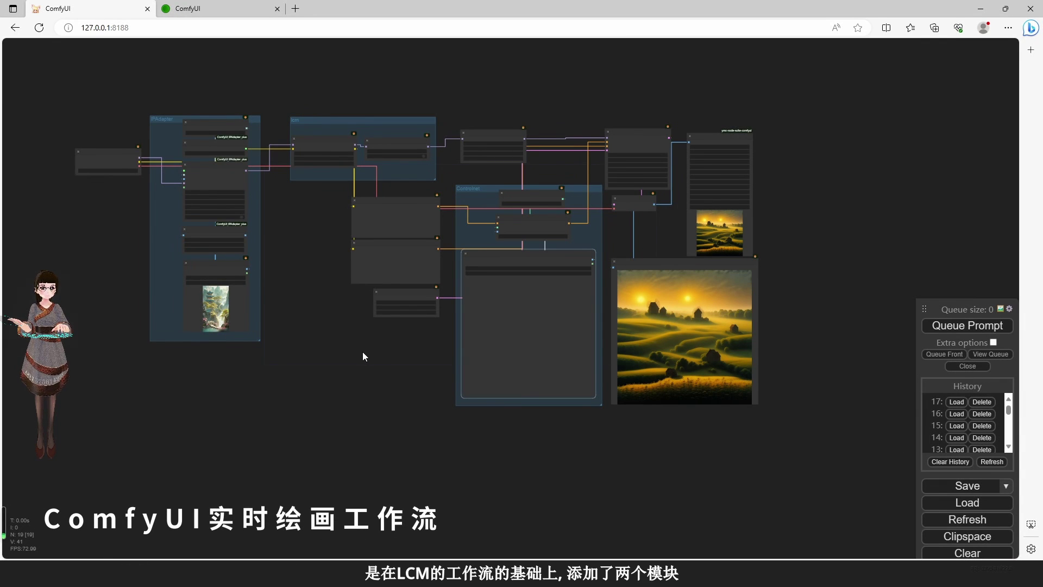
pyautogui.moveTo(362, 351); pyautogui.dragTo(380, 362)
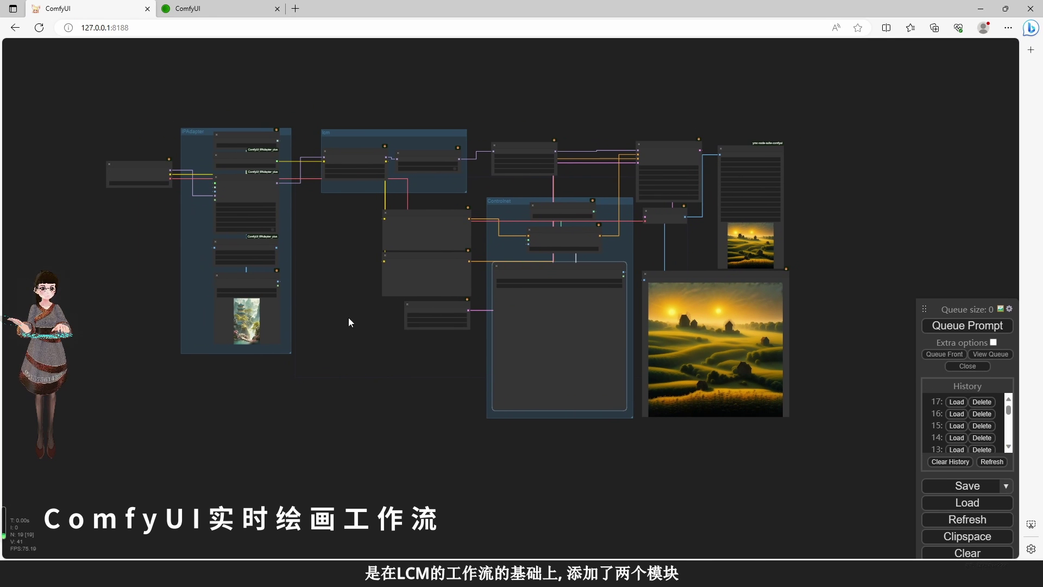
pyautogui.scroll(2, 341, 283)
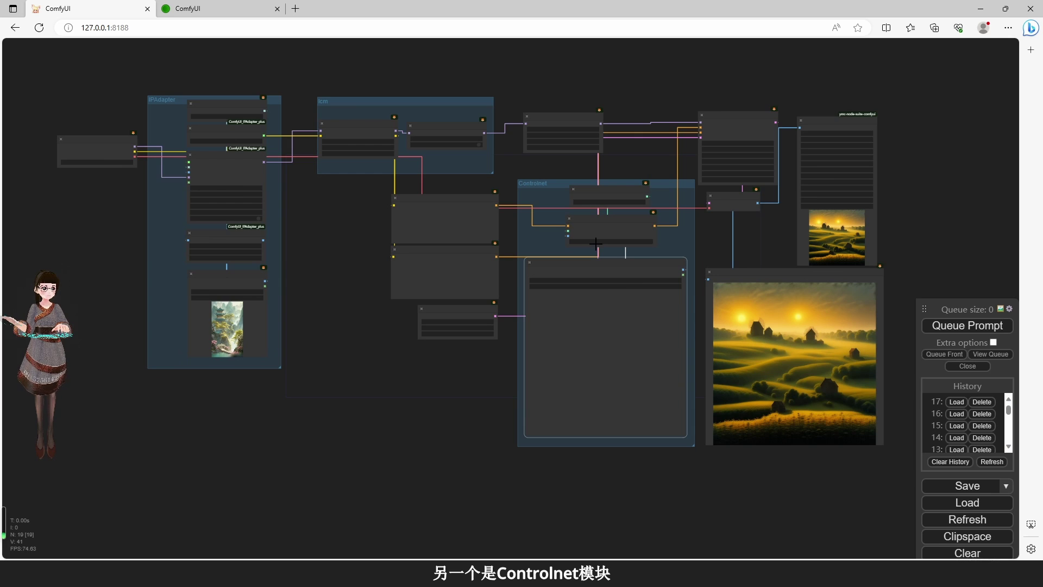
# - Upload the Klein-blue girl picture numbered (11) from the sdxl folder into the IPAdapter group's Load Image node as the reference
pyautogui.scroll(3, 596, 244)
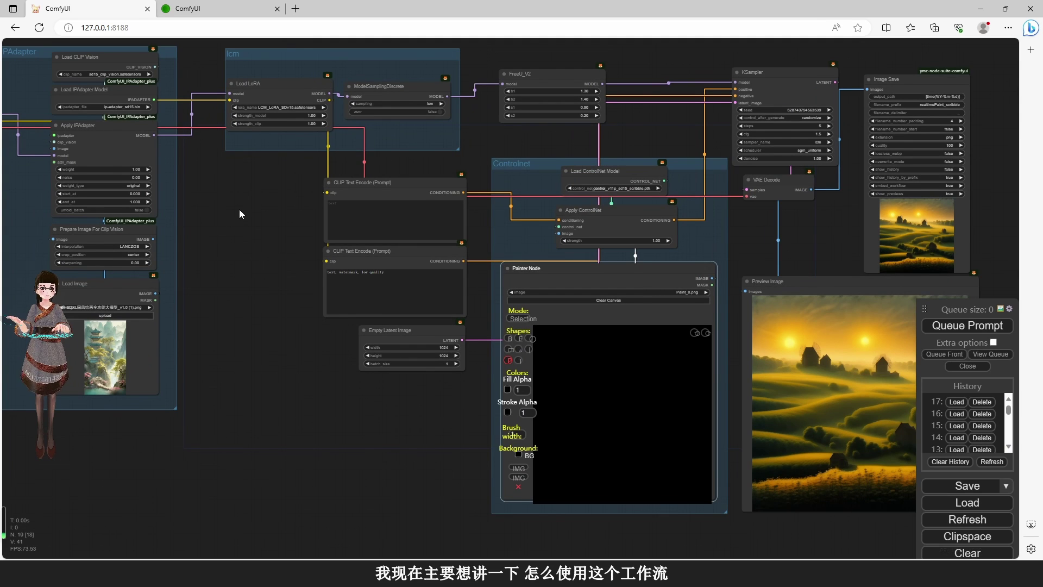
pyautogui.scroll(-1, 240, 210)
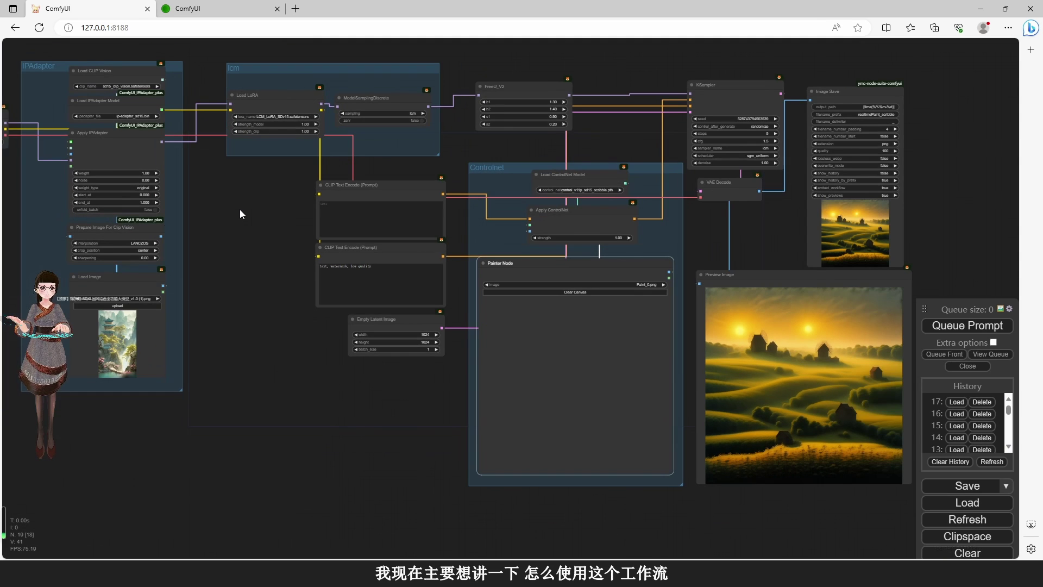
pyautogui.moveTo(244, 208); pyautogui.dragTo(246, 208)
pyautogui.moveTo(363, 216); pyautogui.dragTo(365, 218)
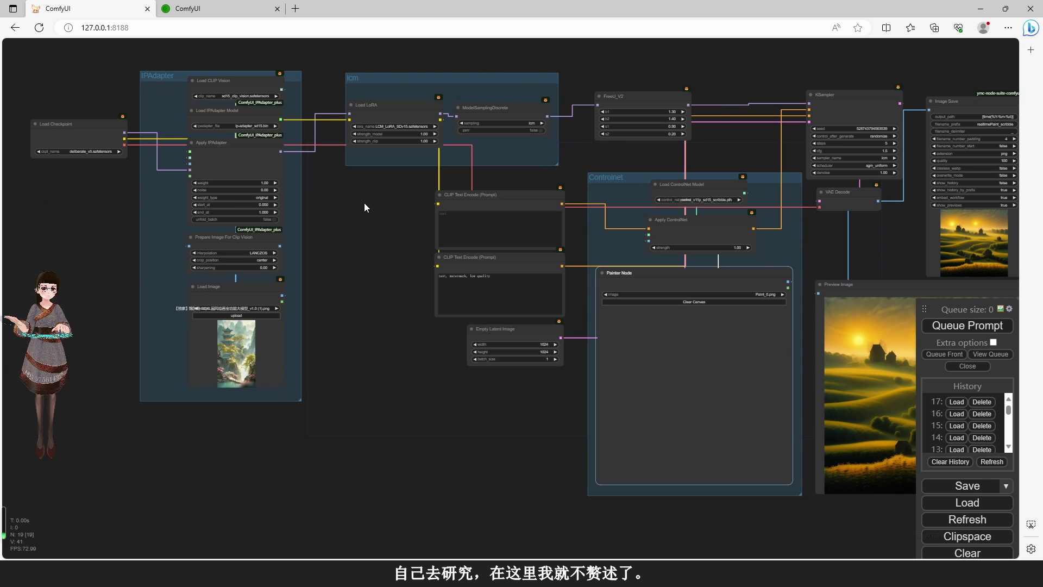
pyautogui.moveTo(365, 205); pyautogui.dragTo(410, 198)
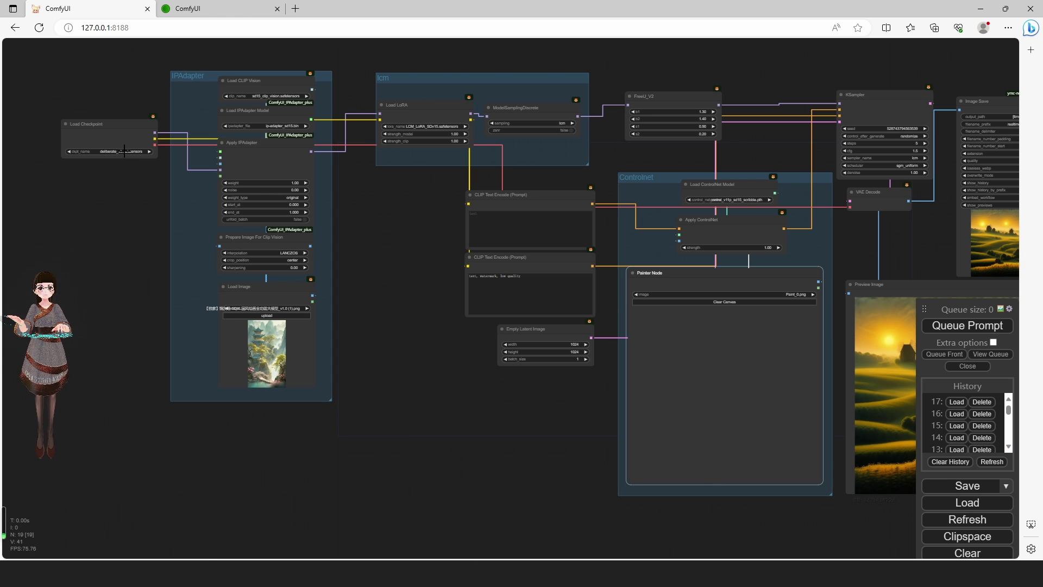
pyautogui.moveTo(393, 266); pyautogui.dragTo(370, 251)
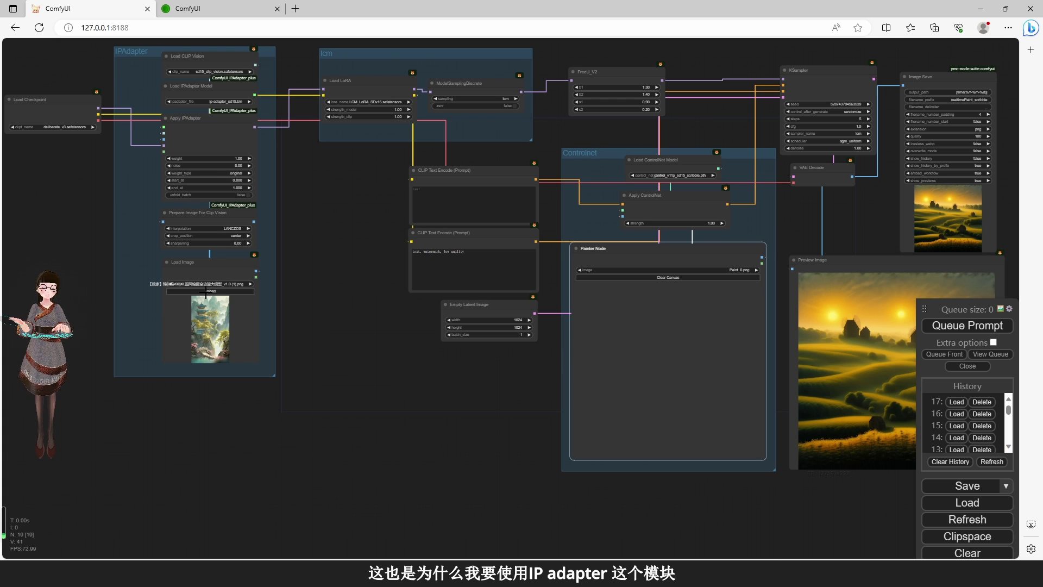
pyautogui.click(206, 292)
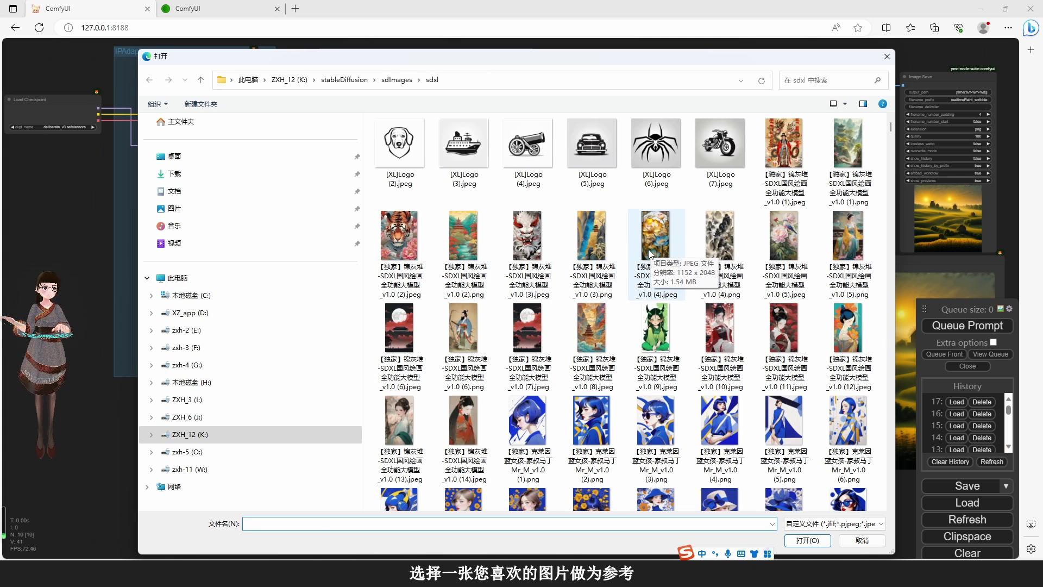
pyautogui.scroll(-3, 651, 253)
pyautogui.scroll(3, 649, 253)
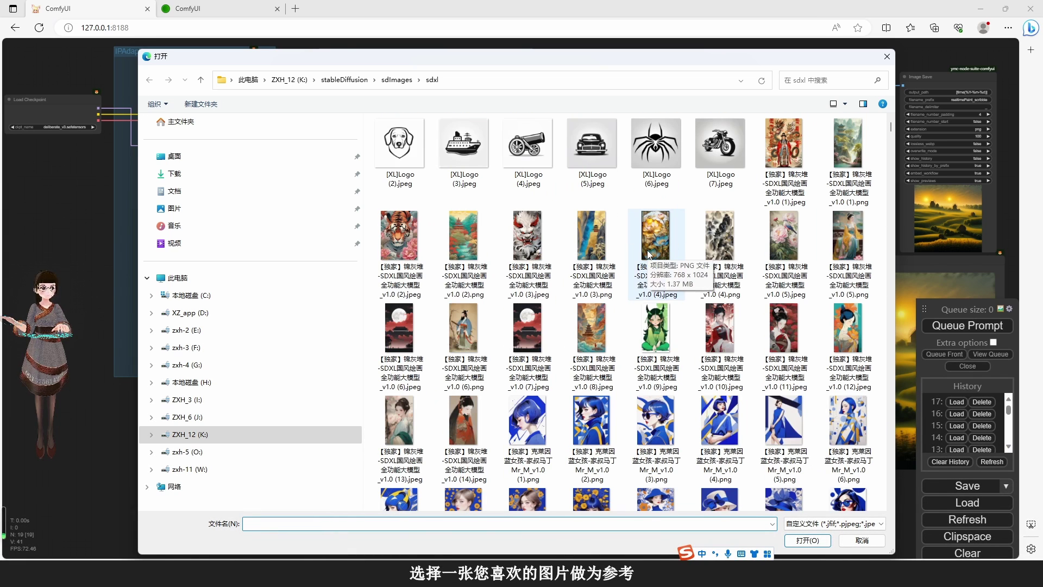
pyautogui.scroll(-4, 673, 362)
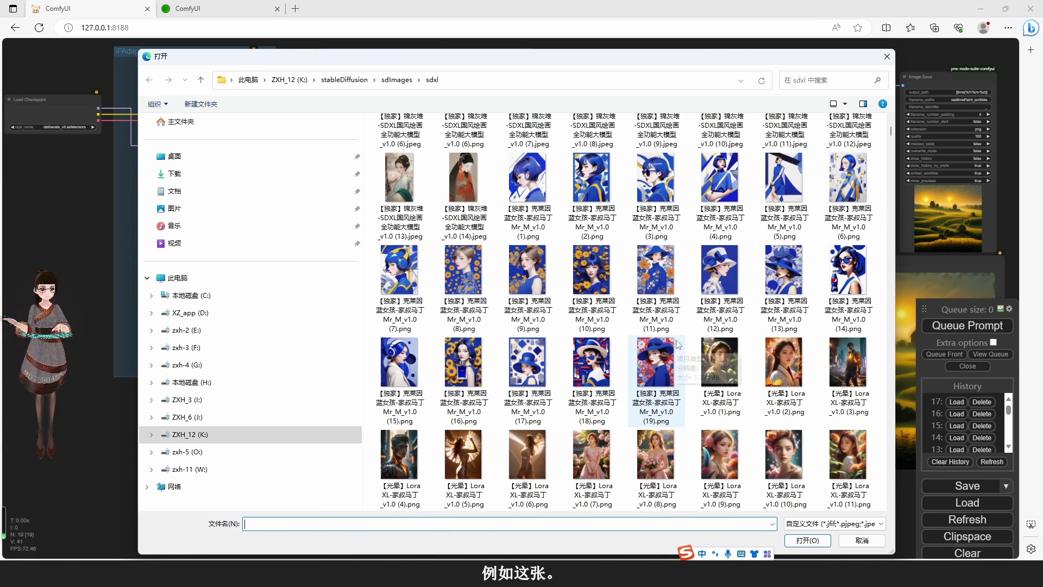
pyautogui.doubleClick(655, 269)
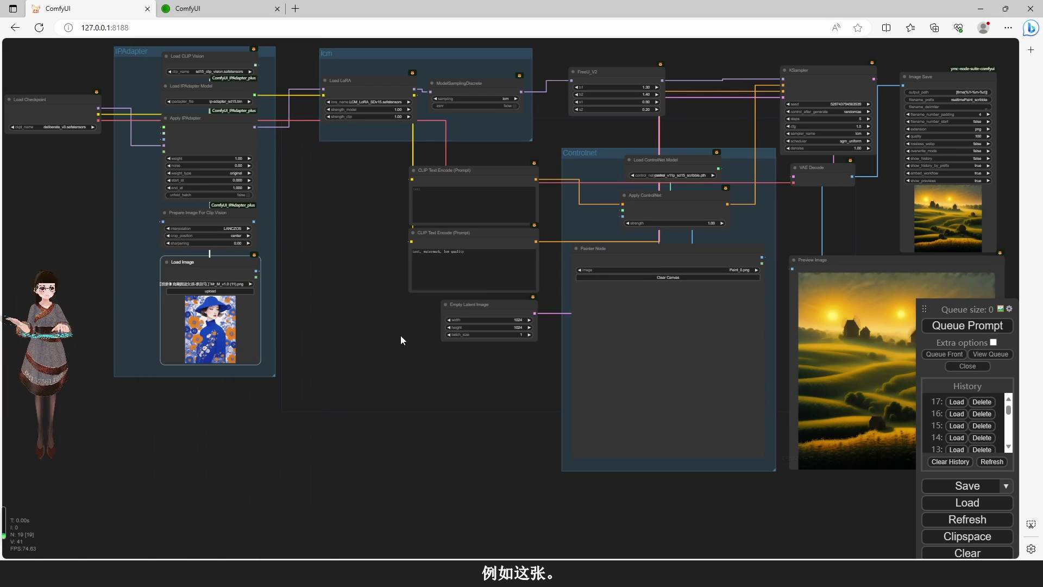
# - Switch the Painter Node to selection mode and back to drawing mode
pyautogui.moveTo(368, 182); pyautogui.dragTo(319, 170)
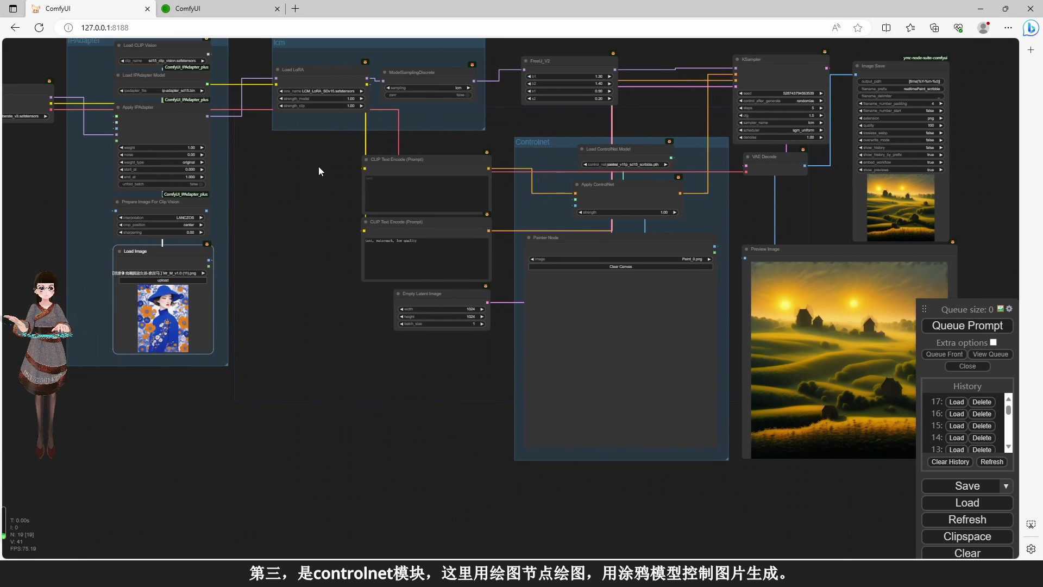
pyautogui.moveTo(448, 359); pyautogui.dragTo(236, 305)
pyautogui.scroll(5, 250, 296)
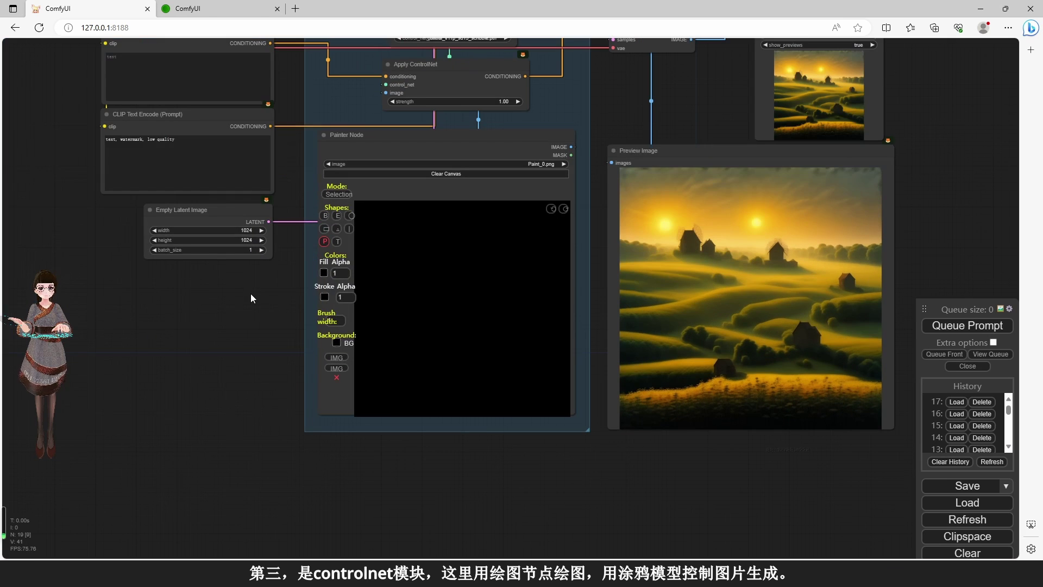
pyautogui.moveTo(266, 288); pyautogui.dragTo(206, 308)
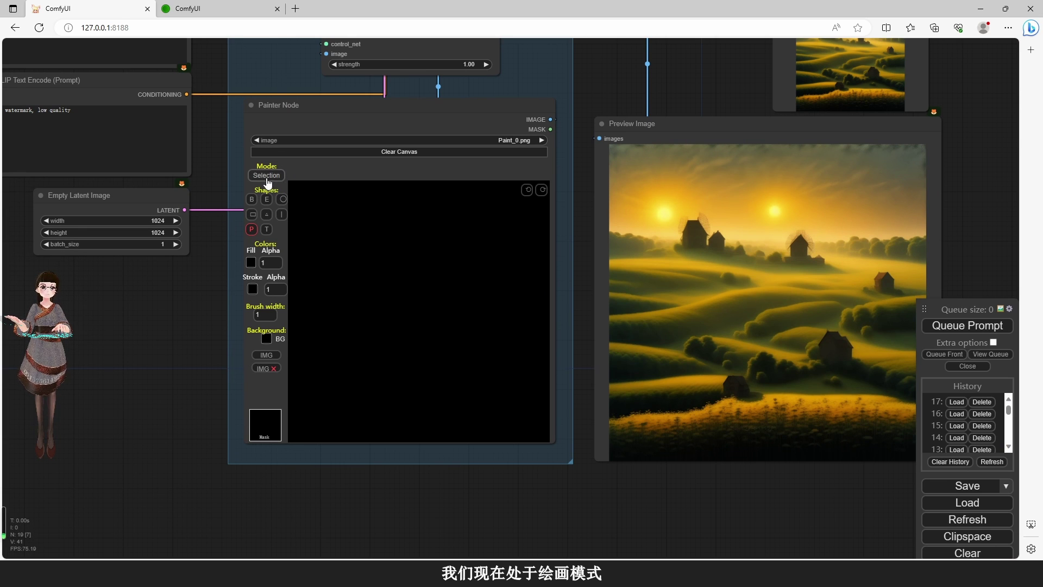
pyautogui.click(266, 176)
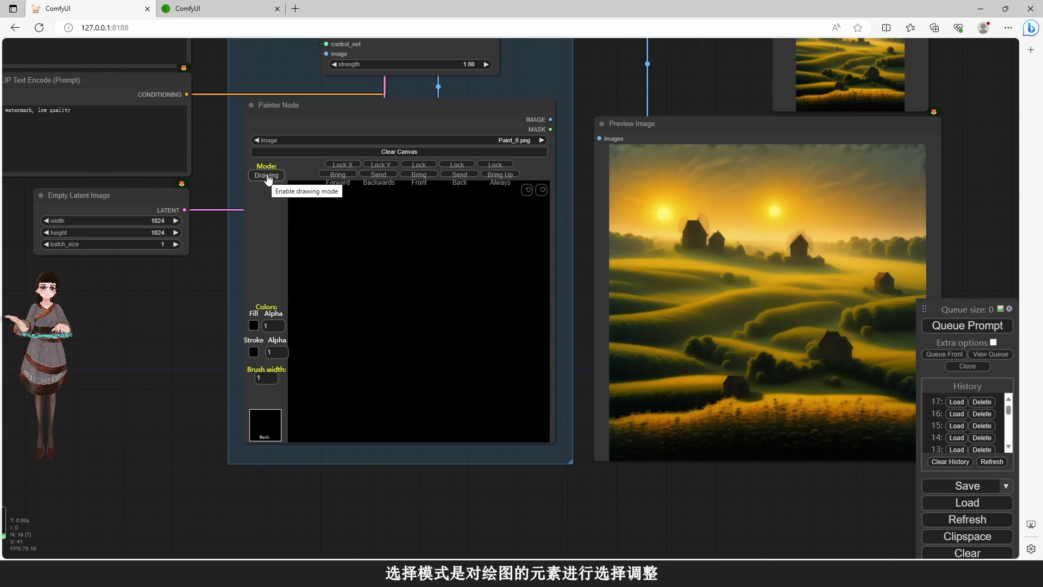
pyautogui.click(266, 177)
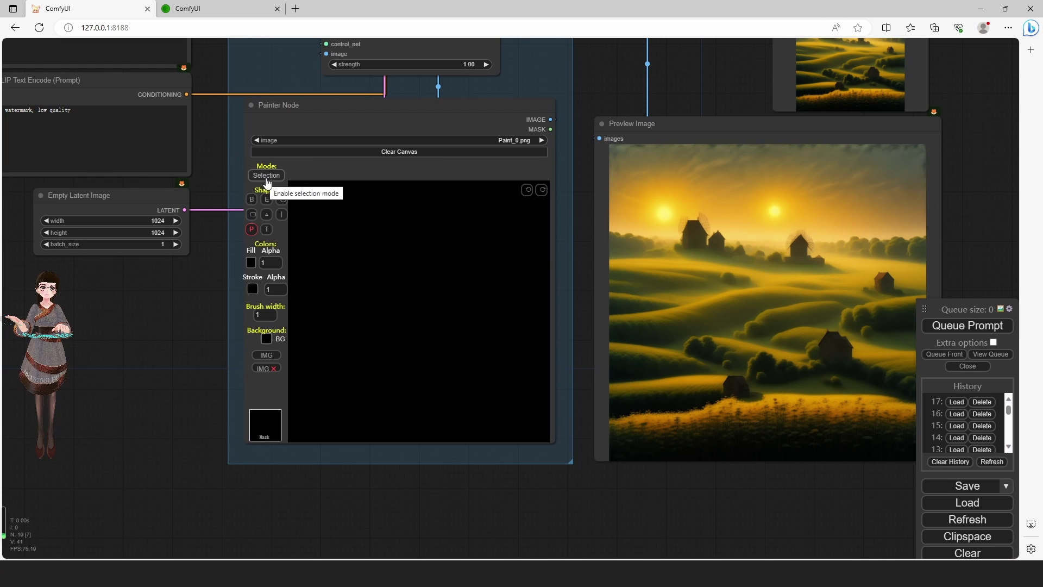
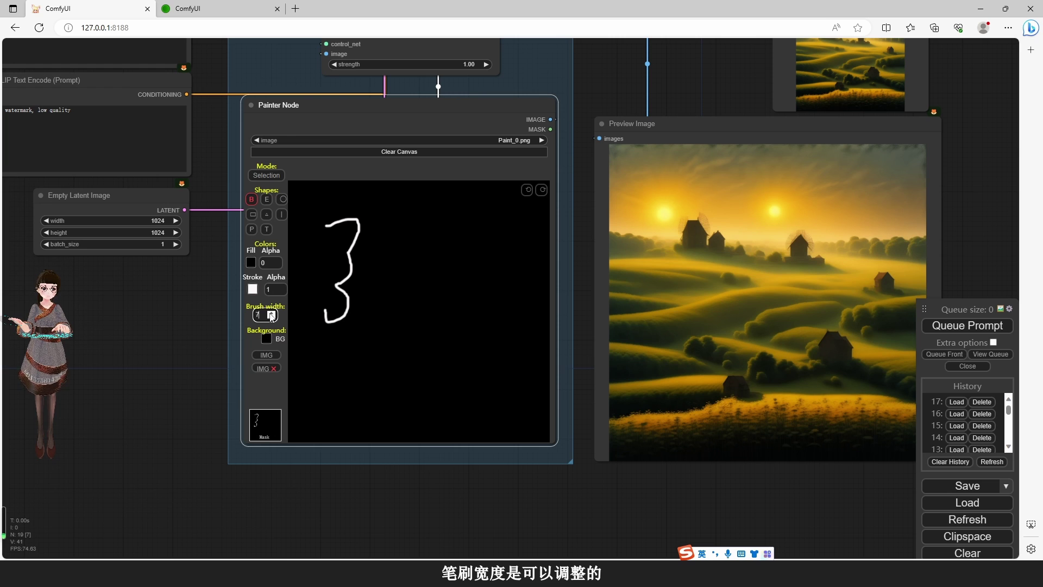
# - Set the brush width to 10 and paint a thick 3-like stroke and a Y shape beside the thinner stroke on the Painter Node canvas
pyautogui.click(271, 314)
pyautogui.click(271, 314)
pyautogui.click(271, 315)
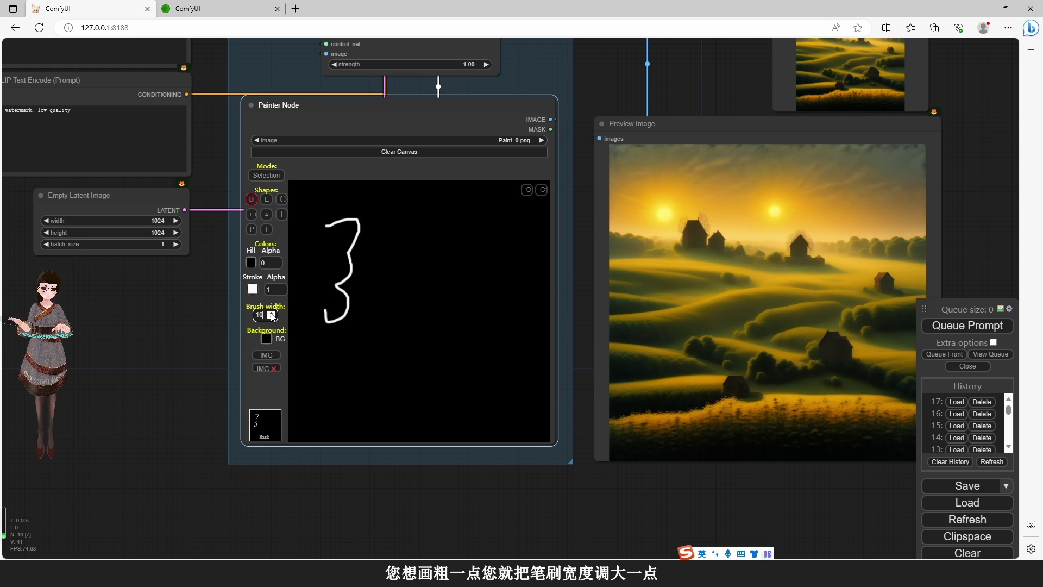
pyautogui.moveTo(383, 249)
pyautogui.mouseDown()
pyautogui.moveTo(414, 265)
pyautogui.moveTo(388, 291)
pyautogui.moveTo(403, 316)
pyautogui.moveTo(426, 314)
pyautogui.moveTo(375, 355)
pyautogui.mouseUp()
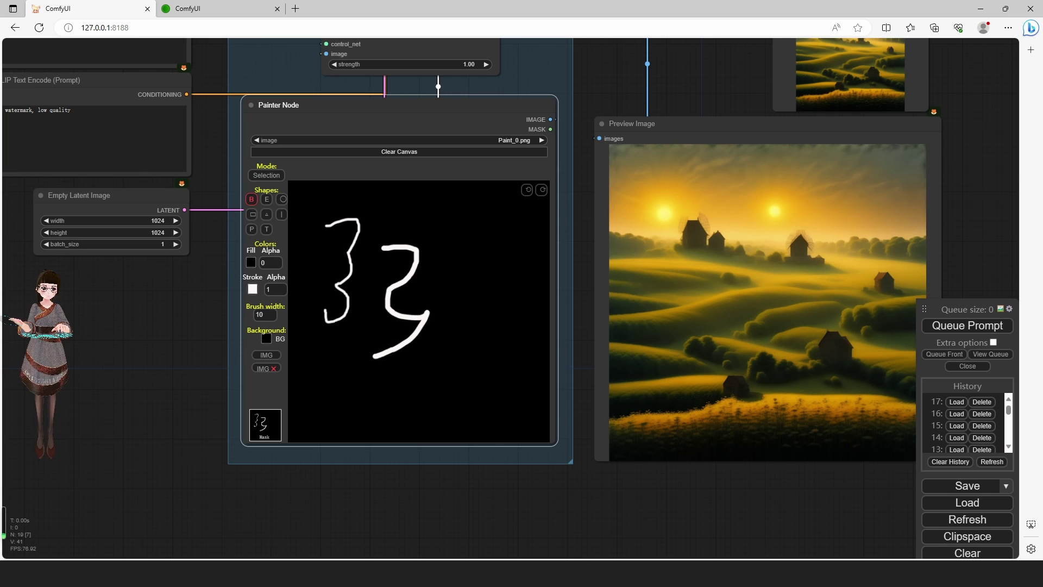
pyautogui.moveTo(470, 235)
pyautogui.mouseDown()
pyautogui.moveTo(485, 270)
pyautogui.moveTo(508, 228)
pyautogui.mouseUp()
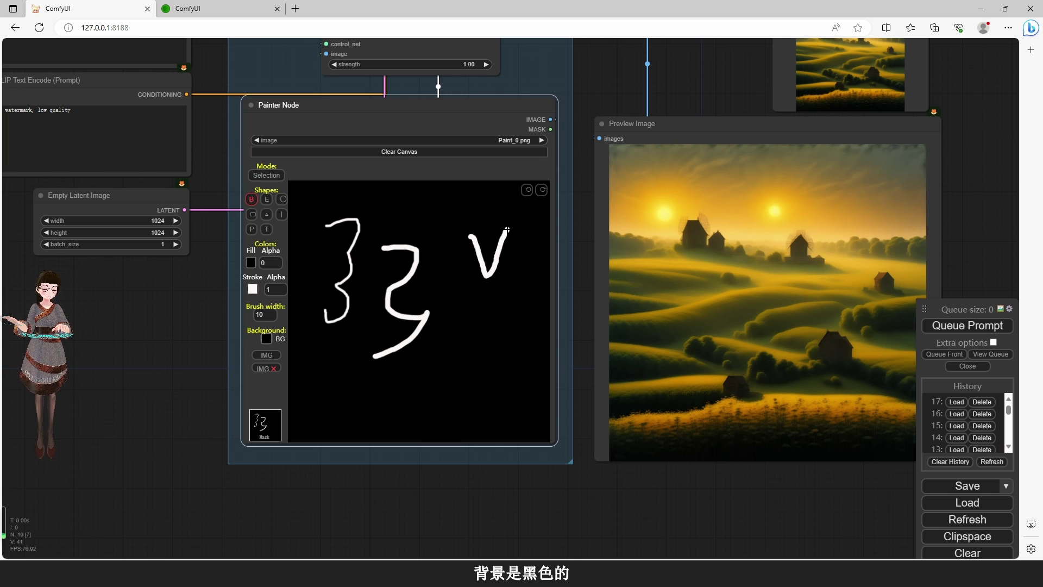
pyautogui.moveTo(489, 278); pyautogui.dragTo(465, 387)
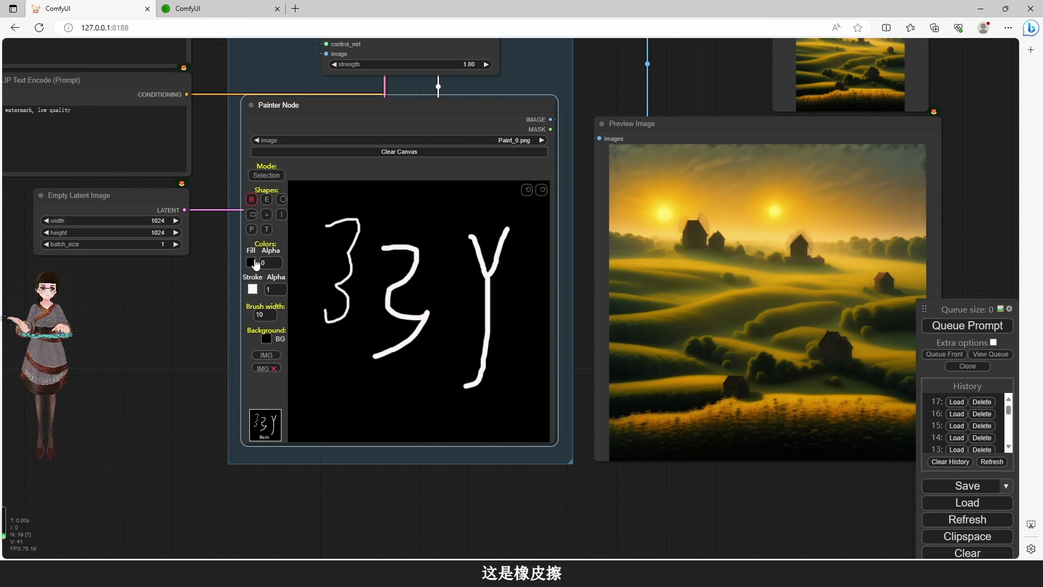
# - Erase the upper-left end of the thin stroke and draw a small circle above the thick 3-like stroke
pyautogui.click(266, 201)
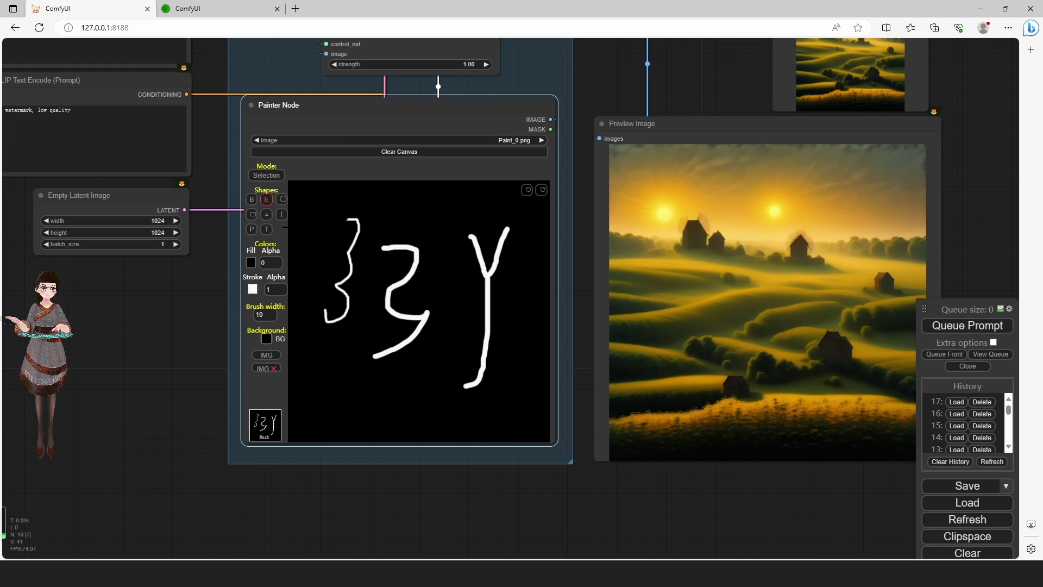
pyautogui.click(283, 200)
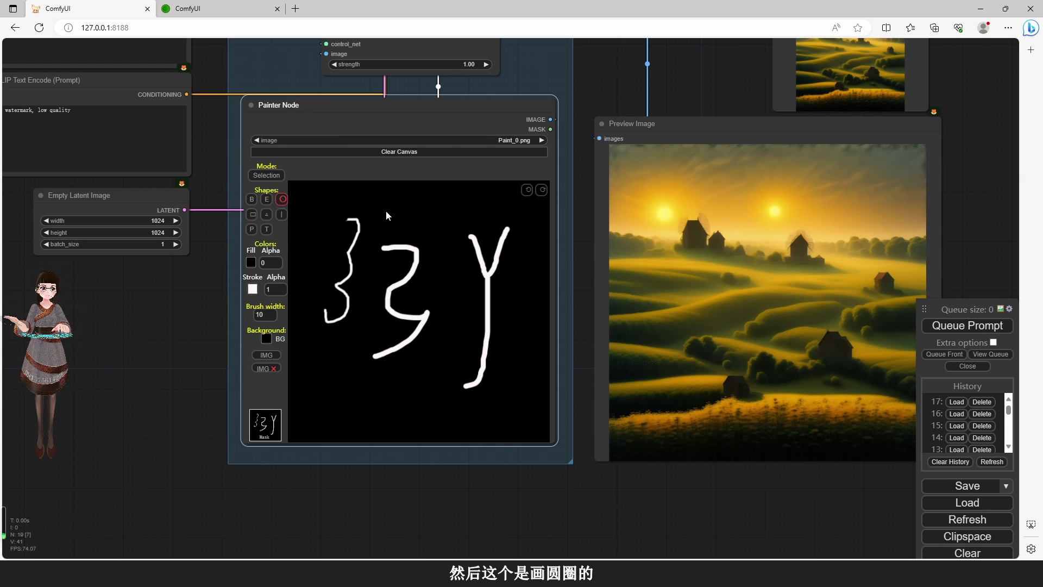
pyautogui.moveTo(401, 205); pyautogui.dragTo(427, 232)
# - Draw a wide, flat rectangle below the thin stroke and a tall triangle between the thick 3-like stroke and the Y shape
pyautogui.click(252, 214)
pyautogui.moveTo(320, 359); pyautogui.dragTo(380, 382)
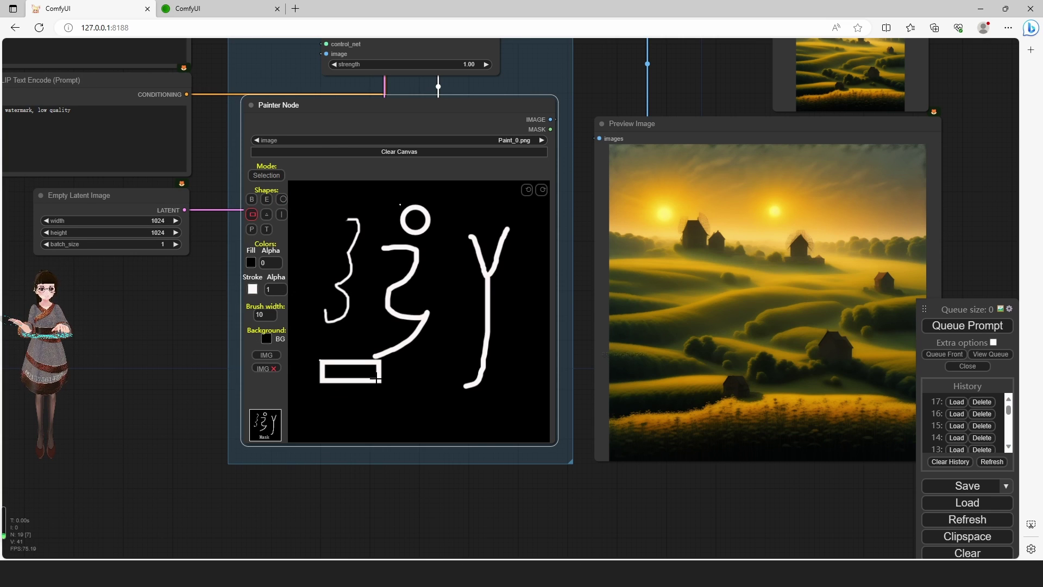
pyautogui.click(265, 215)
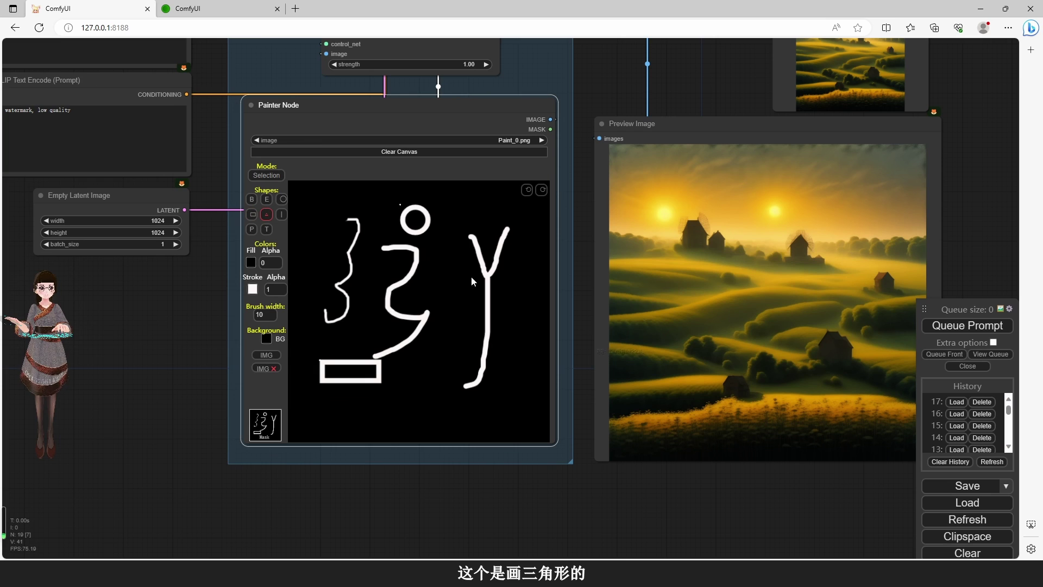
pyautogui.moveTo(459, 251); pyautogui.dragTo(413, 328)
# - Draw straight lines across and beside the Y shape on the Painter Node canvas
pyautogui.click(281, 214)
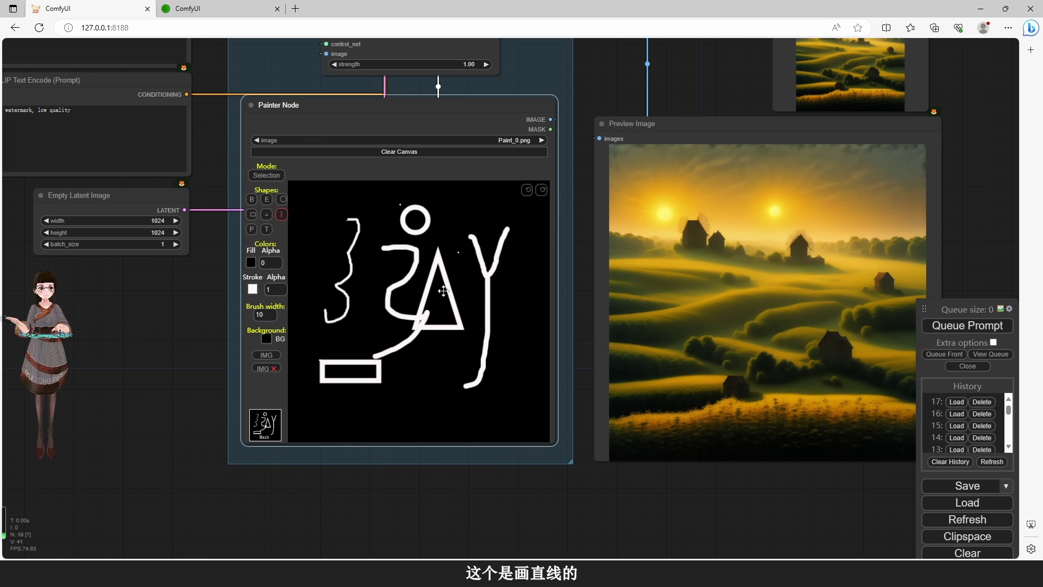
pyautogui.moveTo(525, 247); pyautogui.dragTo(521, 315)
pyautogui.moveTo(461, 278)
pyautogui.mouseDown()
pyautogui.moveTo(506, 339)
pyautogui.moveTo(532, 314)
pyautogui.moveTo(522, 364)
pyautogui.mouseUp()
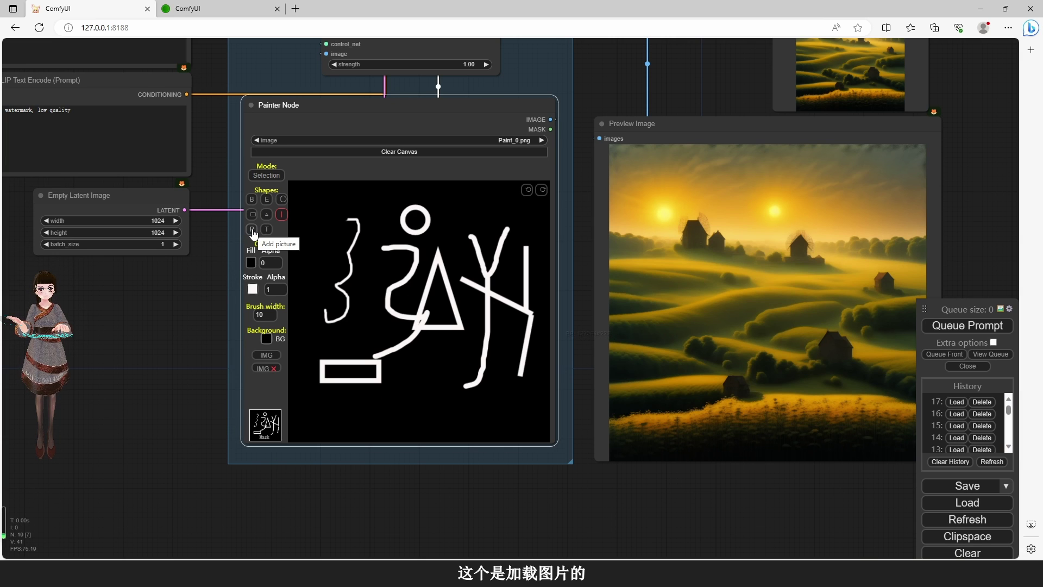
# - Add the dog picture [XL]Logo (2).jpeg to the canvas, move it to the lower middle and shrink it
pyautogui.click(252, 230)
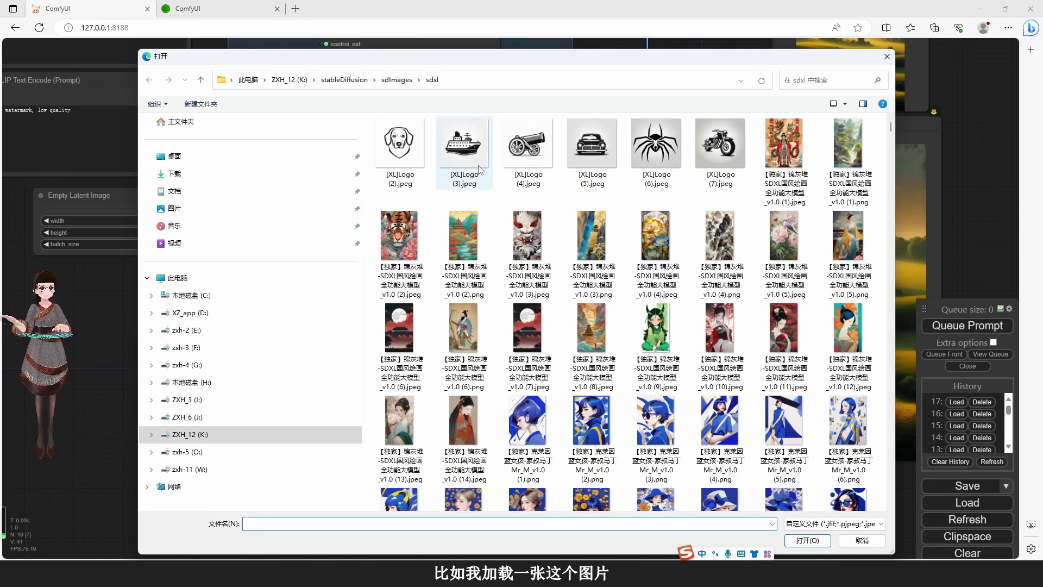
pyautogui.doubleClick(399, 144)
pyautogui.moveTo(395, 225)
pyautogui.mouseDown()
pyautogui.moveTo(410, 281)
pyautogui.moveTo(452, 310)
pyautogui.mouseUp()
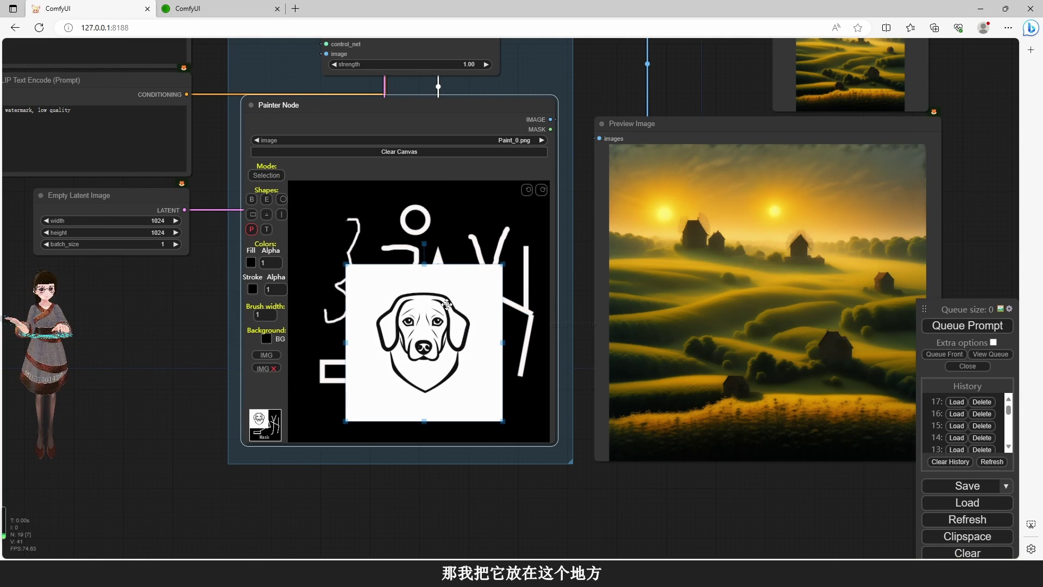
pyautogui.moveTo(499, 266); pyautogui.dragTo(446, 354)
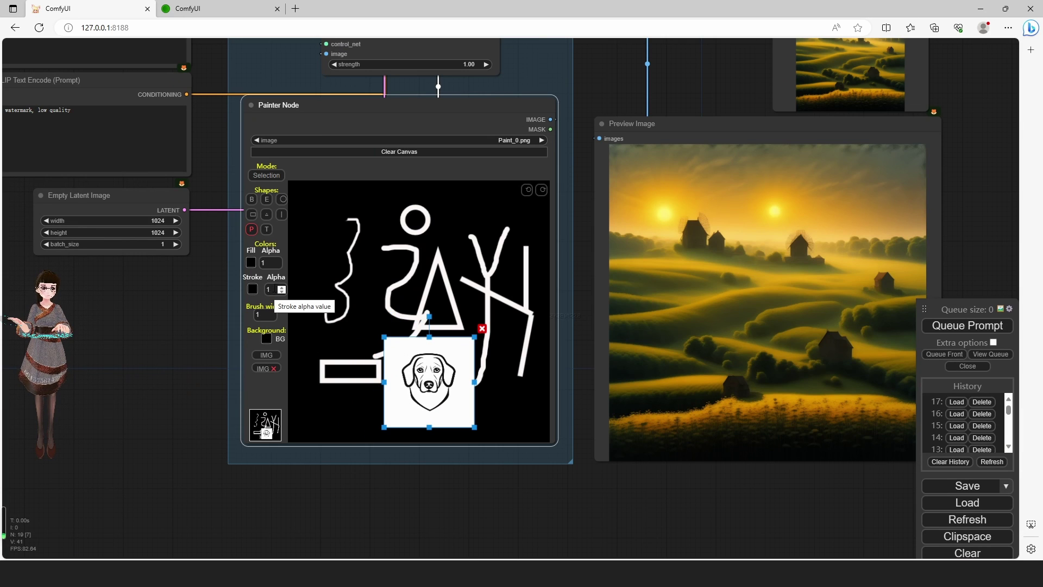
# - Add a text object over the thin stroke's upper end and set its stroke colour to near-white RGB 253, 247, 247
pyautogui.click(267, 230)
pyautogui.click(301, 222)
pyautogui.moveTo(317, 221); pyautogui.dragTo(380, 232)
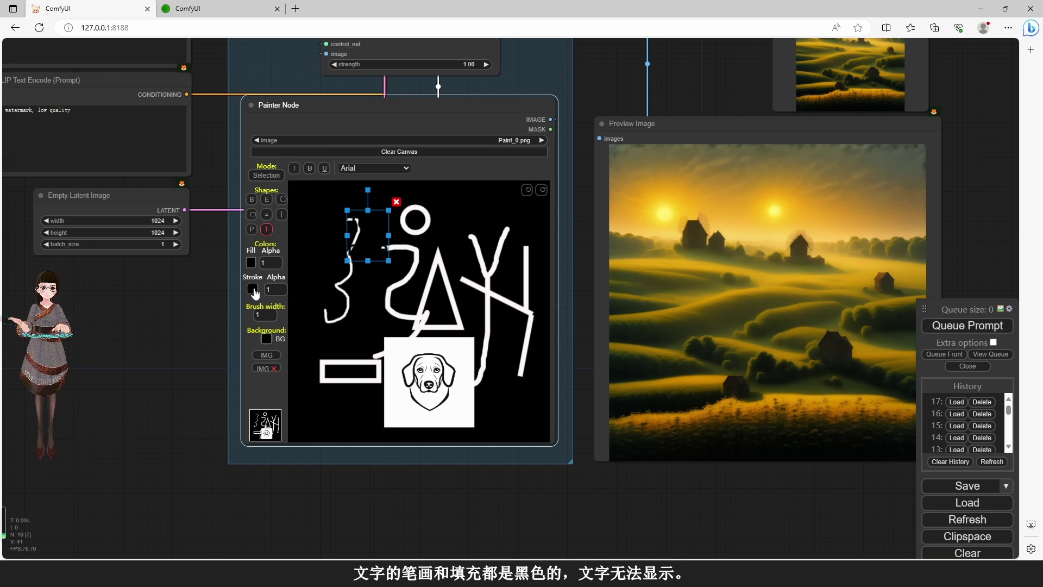
pyautogui.click(252, 289)
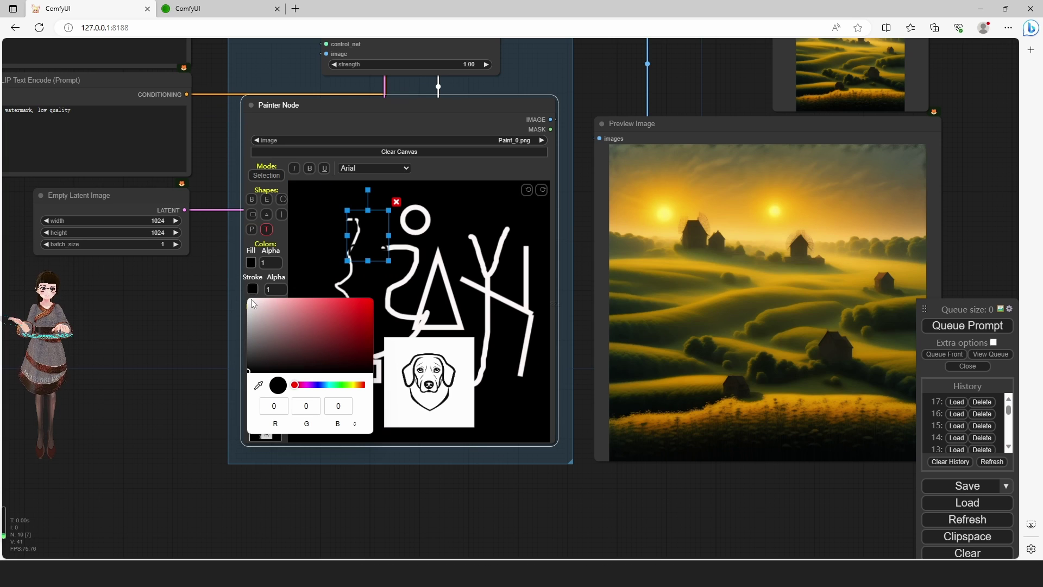
pyautogui.click(251, 299)
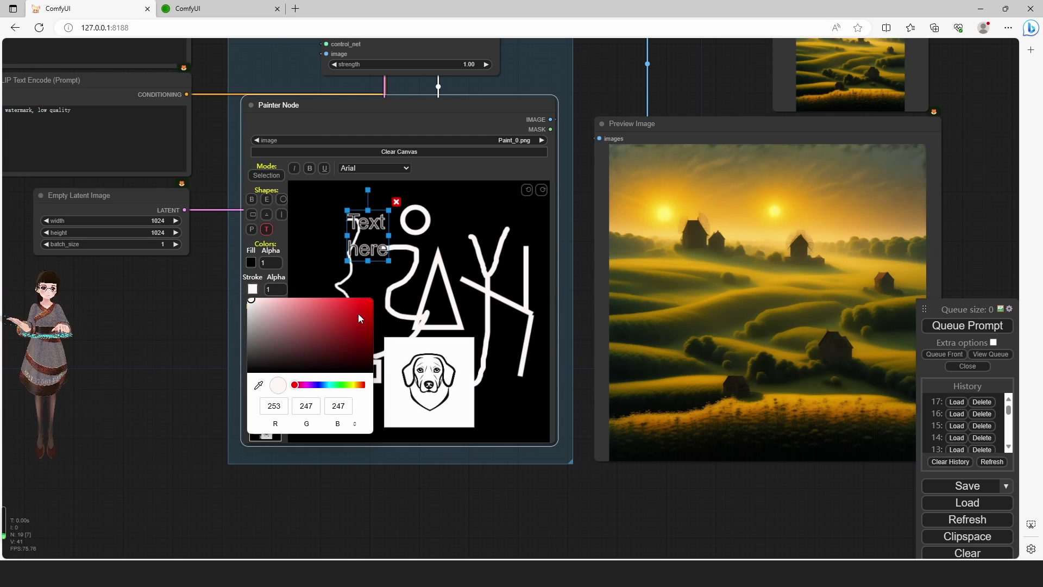
pyautogui.click(310, 267)
# - Try to set the Painter Node's fill colour to near-white RGB 248, 246, 246 for the text
pyautogui.click(251, 263)
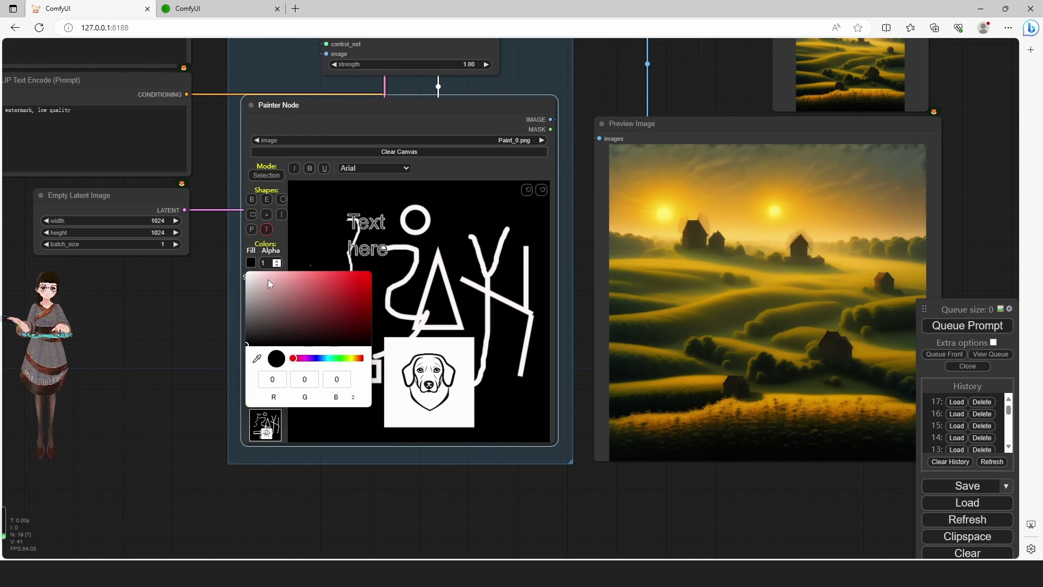
pyautogui.click(248, 273)
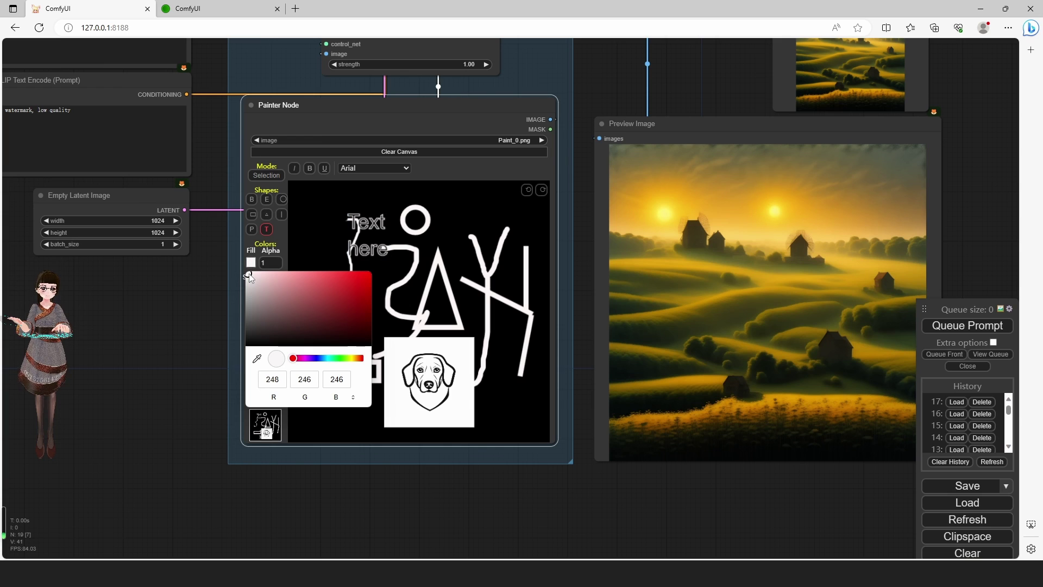
pyautogui.click(325, 232)
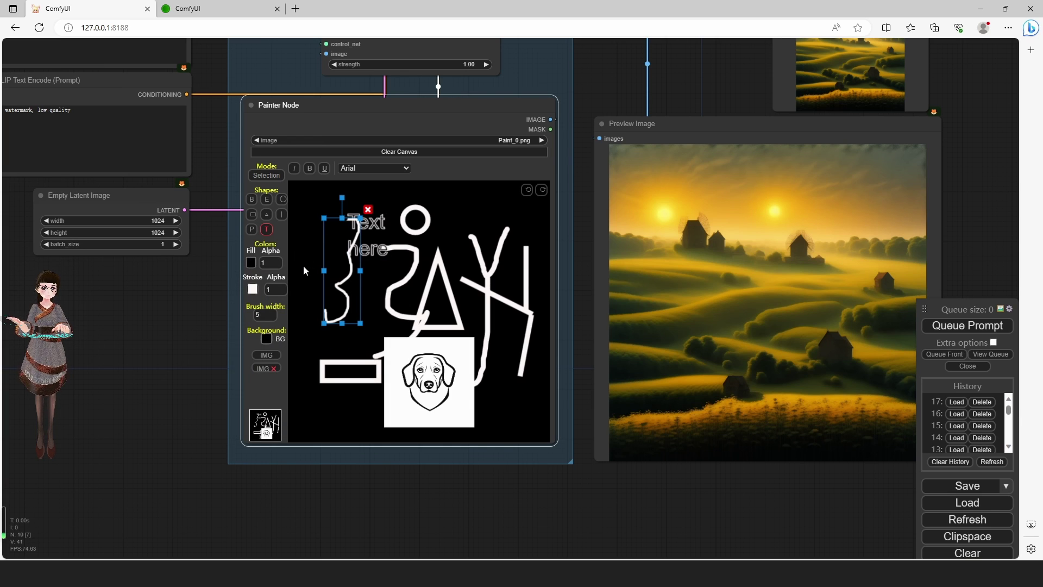
pyautogui.click(304, 245)
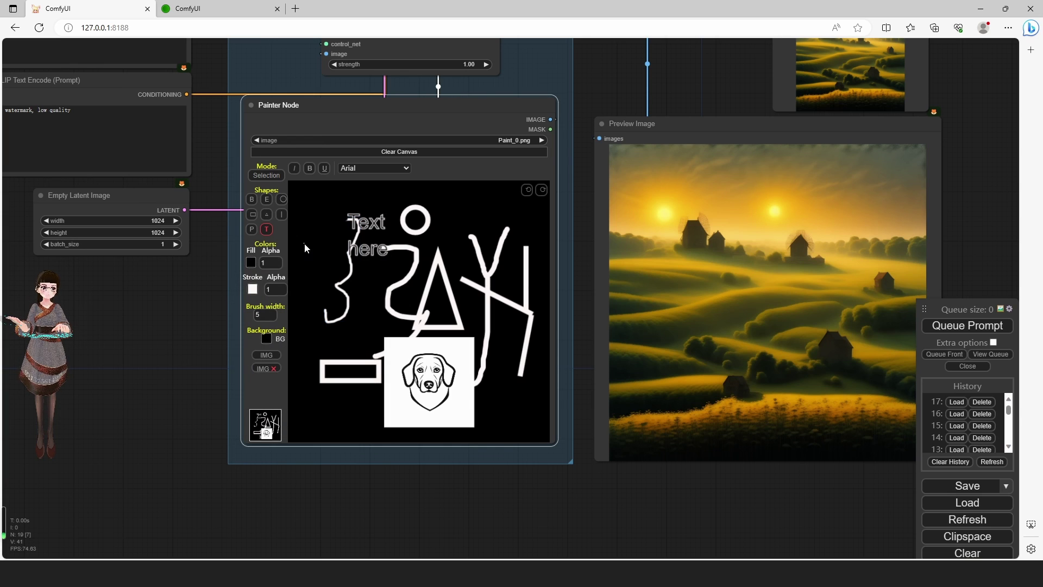
# - Set the Painter Node's fill alpha to 0
pyautogui.click(263, 262)
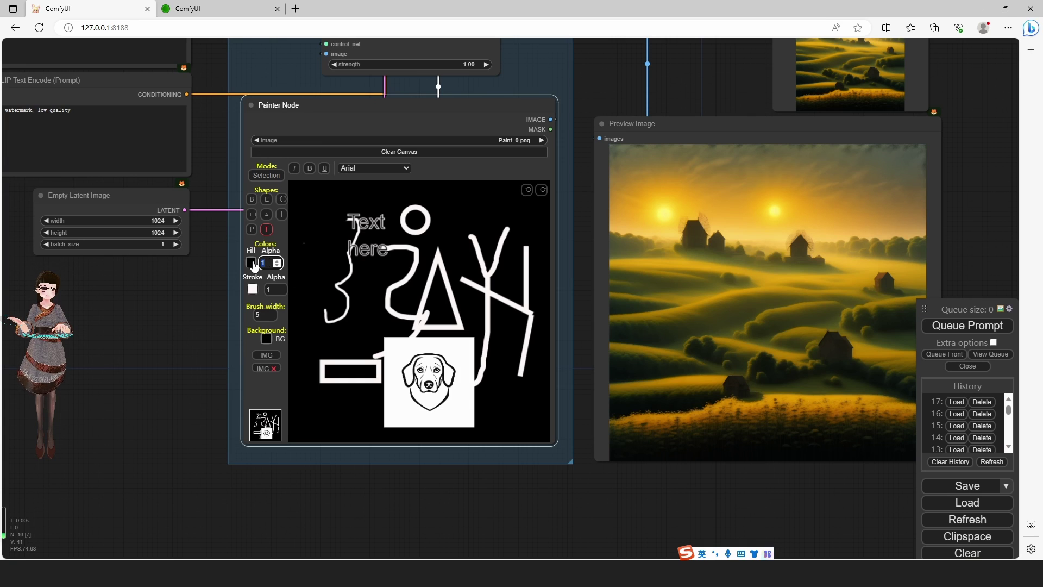
pyautogui.press('Down')
pyautogui.click(300, 273)
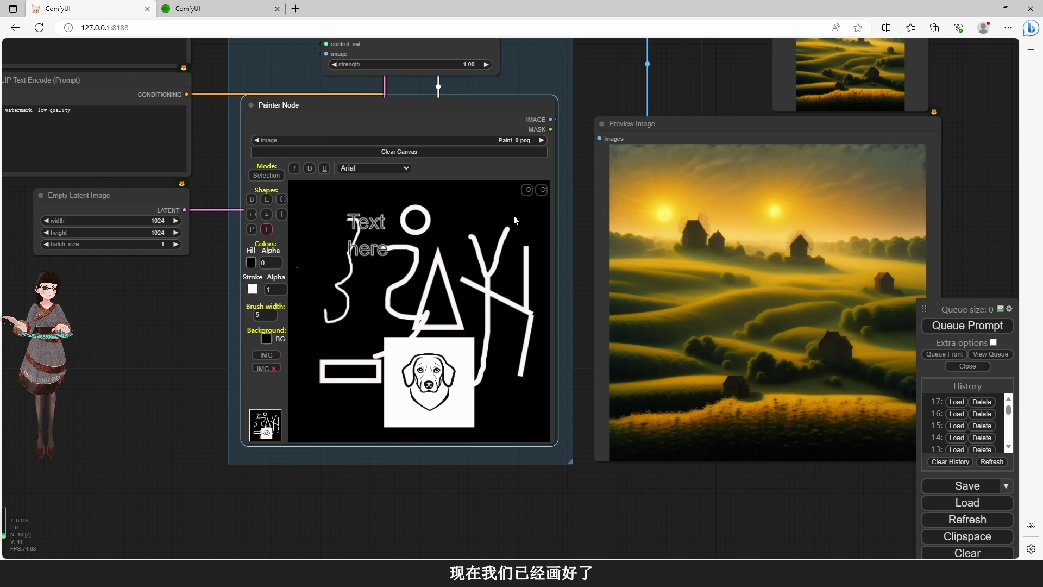
# - Queue the prompt to generate an image from the finished drawing and compare it with the Painter Node canvas
pyautogui.click(945, 325)
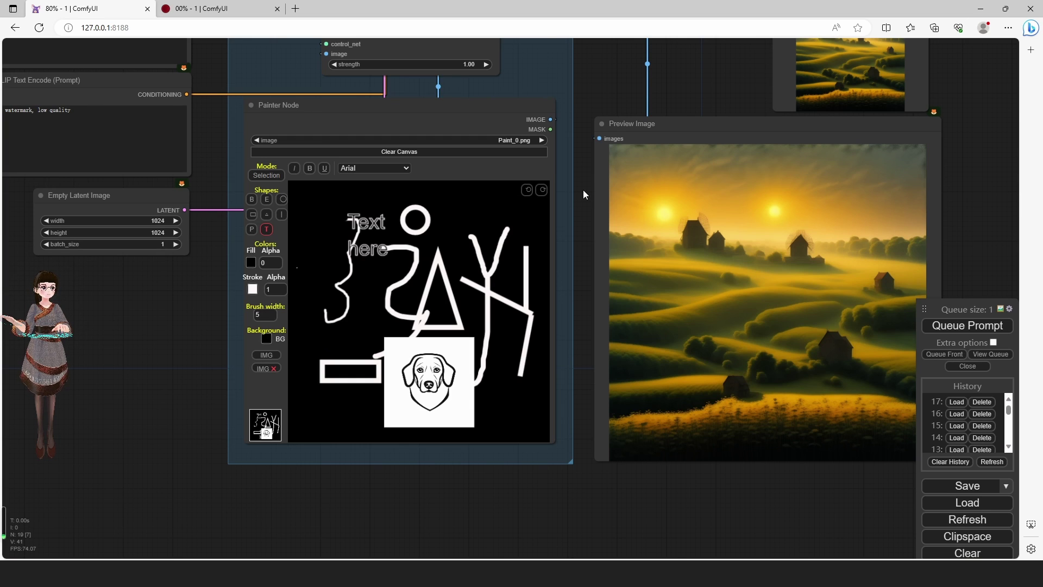
pyautogui.scroll(-2, 582, 190)
pyautogui.moveTo(606, 83); pyautogui.dragTo(562, 148)
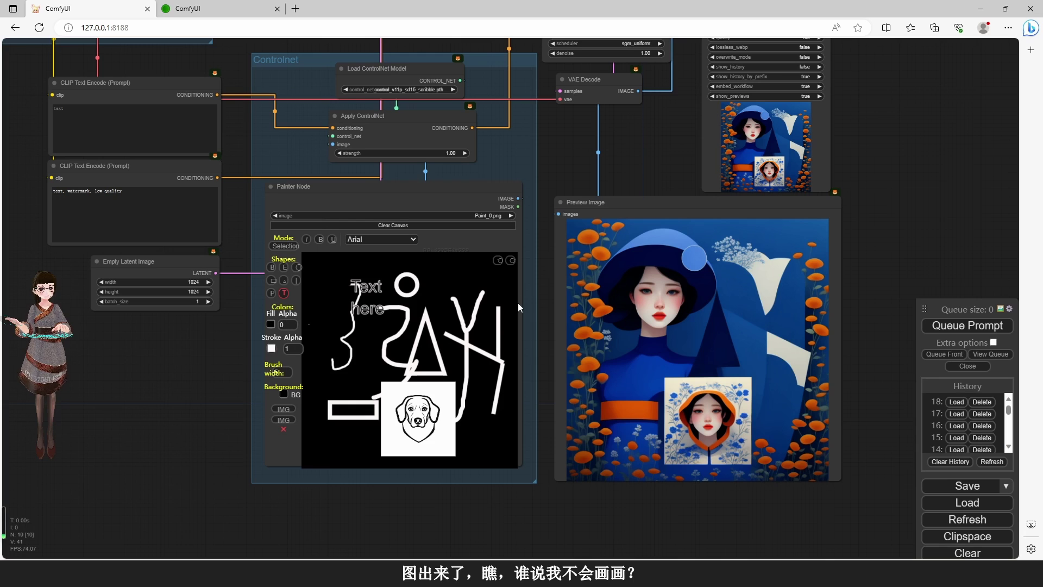
pyautogui.moveTo(544, 272); pyautogui.dragTo(578, 238)
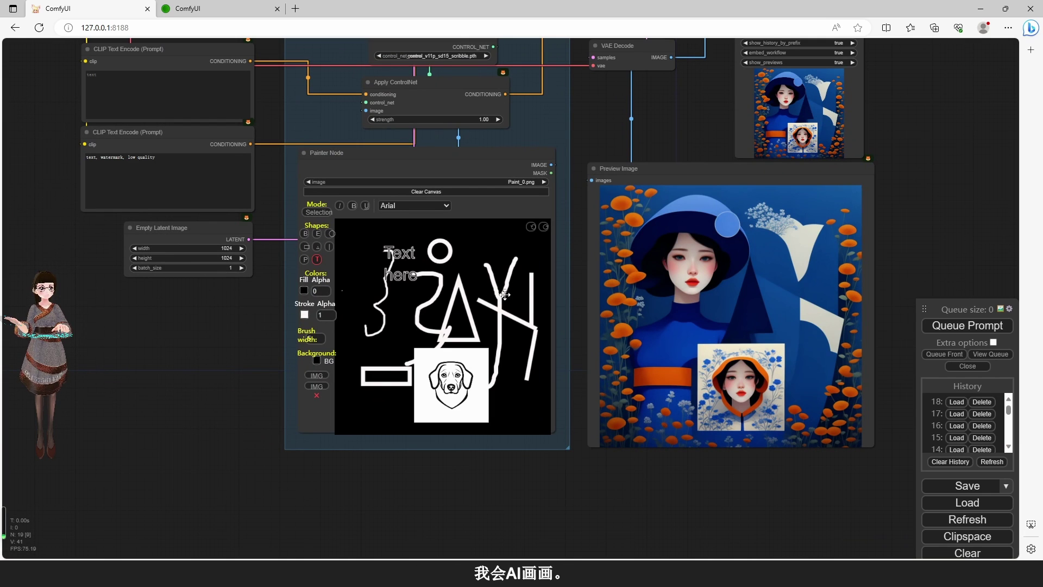
pyautogui.moveTo(603, 141); pyautogui.dragTo(572, 171)
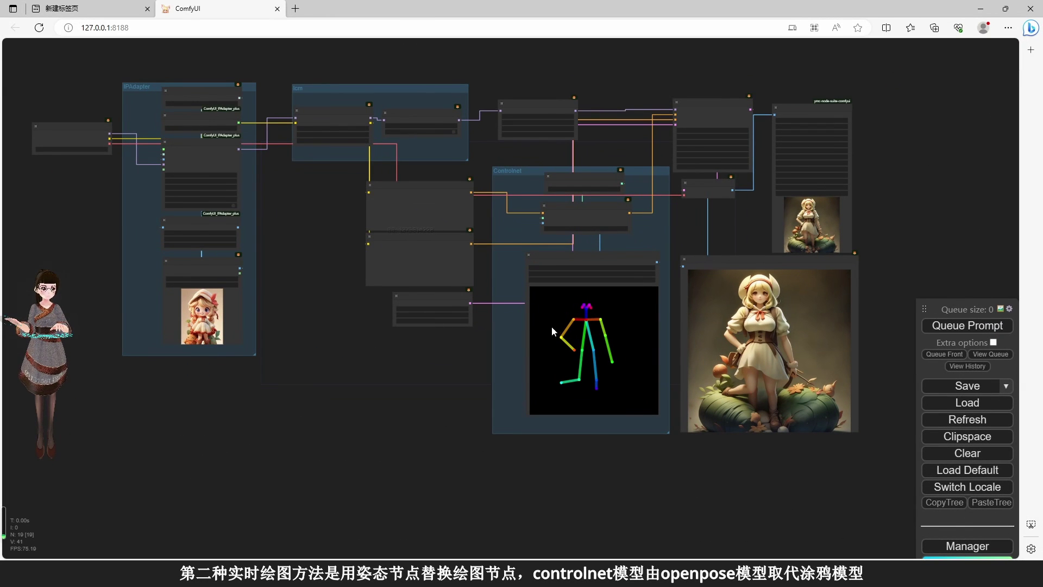
# - Enable the extra options with Auto Queue for the openpose workflow that uses the Pose Node
pyautogui.scroll(5, 504, 274)
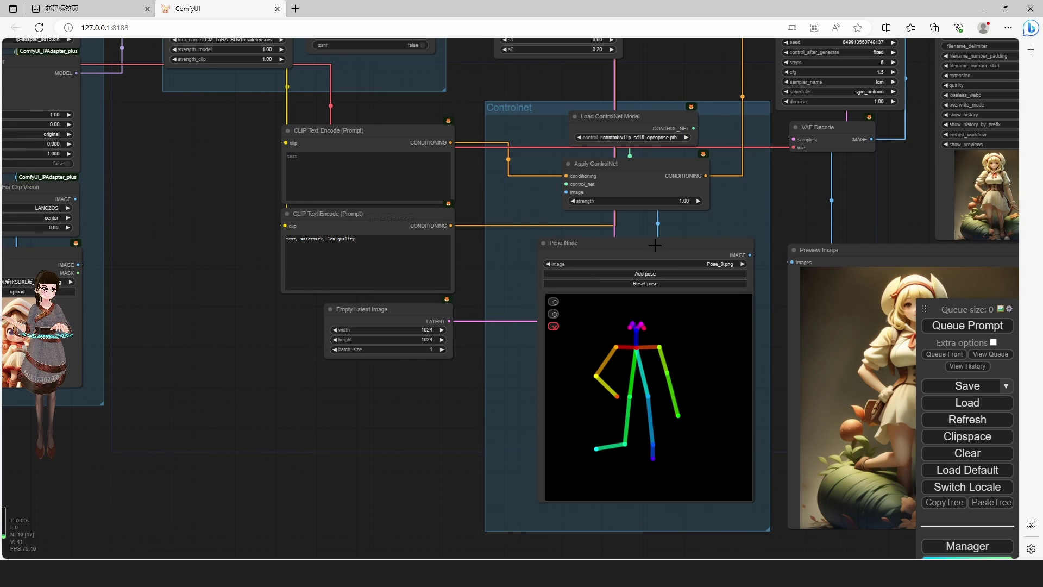
pyautogui.moveTo(789, 199); pyautogui.dragTo(641, 196)
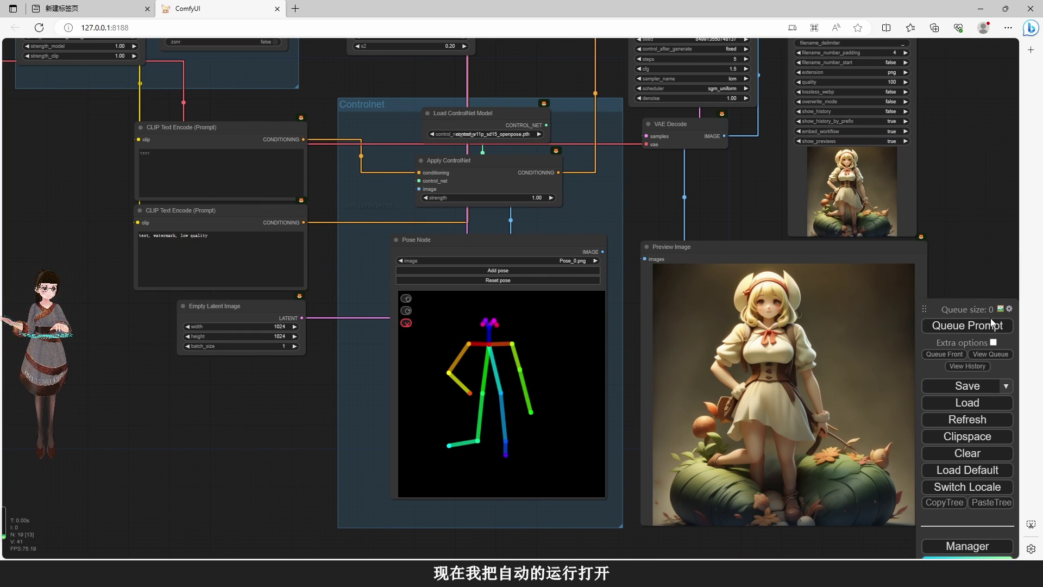
pyautogui.click(993, 343)
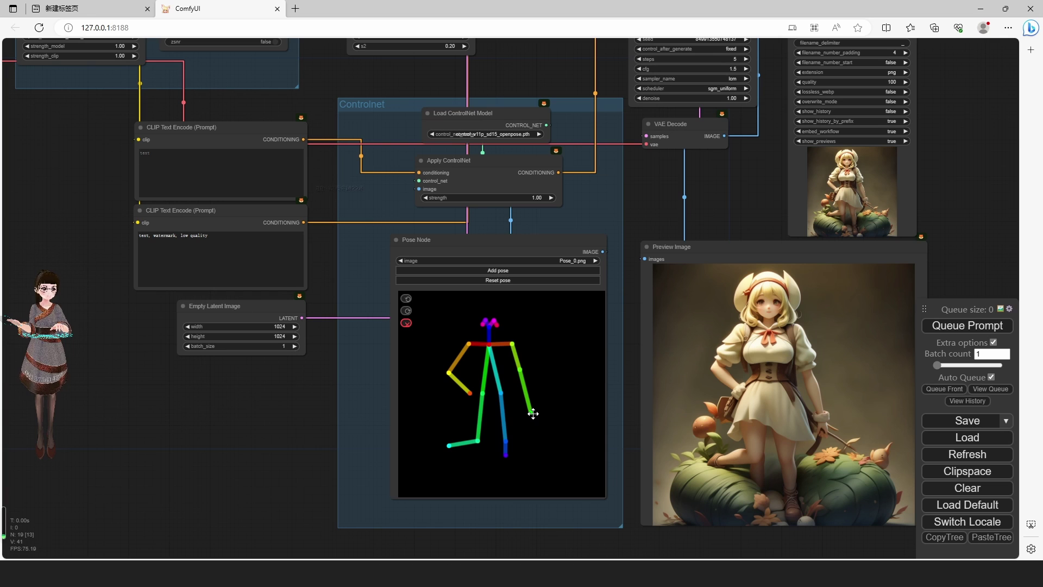
# - Repose the Pose Node skeleton's arms: extend the orange-yellow arm sideways, and bend the green arm to the hip before raising its hand above the shoulder
pyautogui.moveTo(532, 413); pyautogui.dragTo(498, 376)
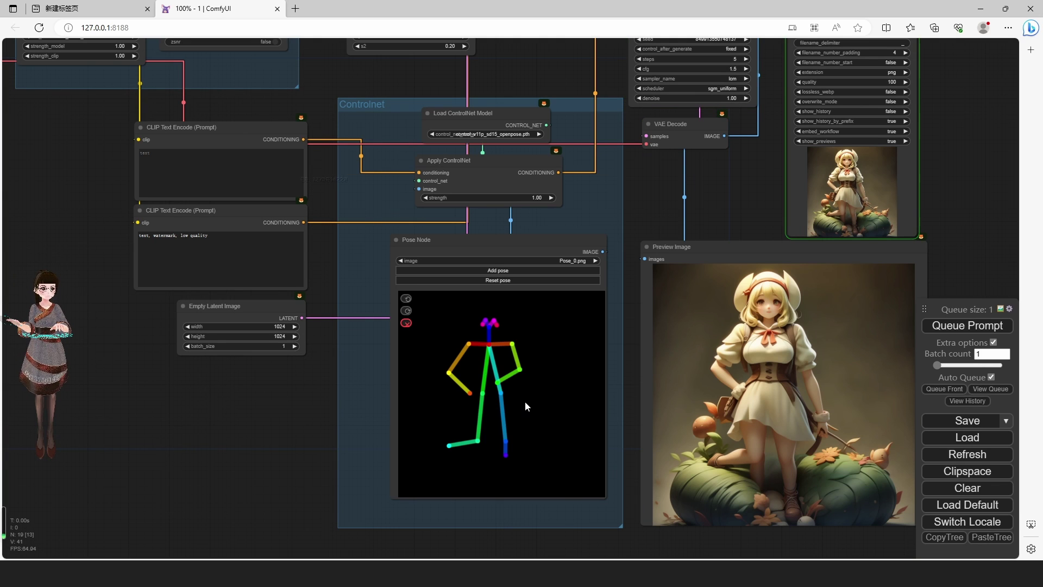
pyautogui.moveTo(472, 396); pyautogui.dragTo(430, 362)
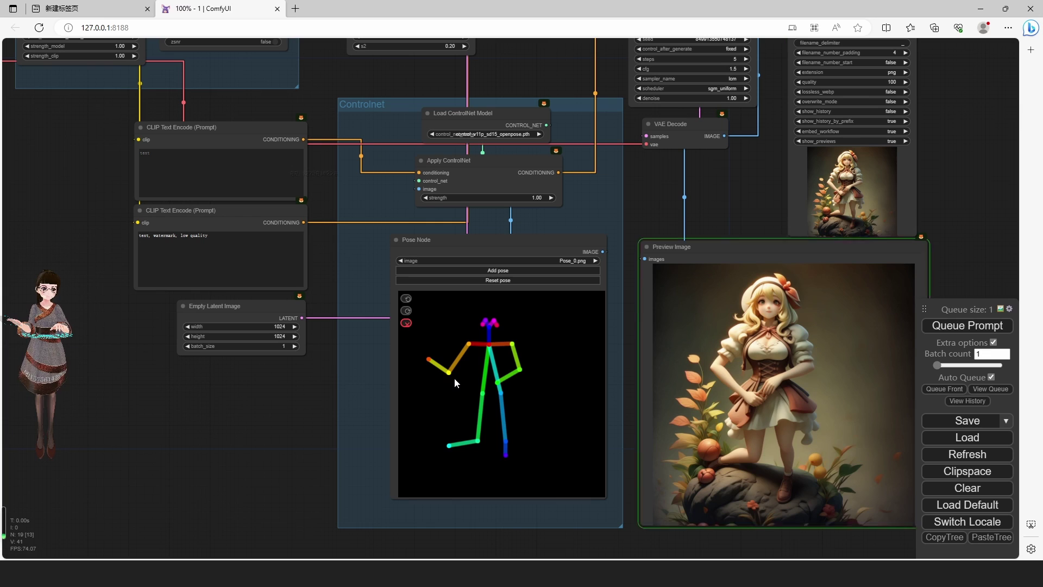
pyautogui.moveTo(429, 359)
pyautogui.mouseDown()
pyautogui.moveTo(440, 332)
pyautogui.moveTo(459, 325)
pyautogui.moveTo(451, 351)
pyautogui.moveTo(425, 351)
pyautogui.mouseUp()
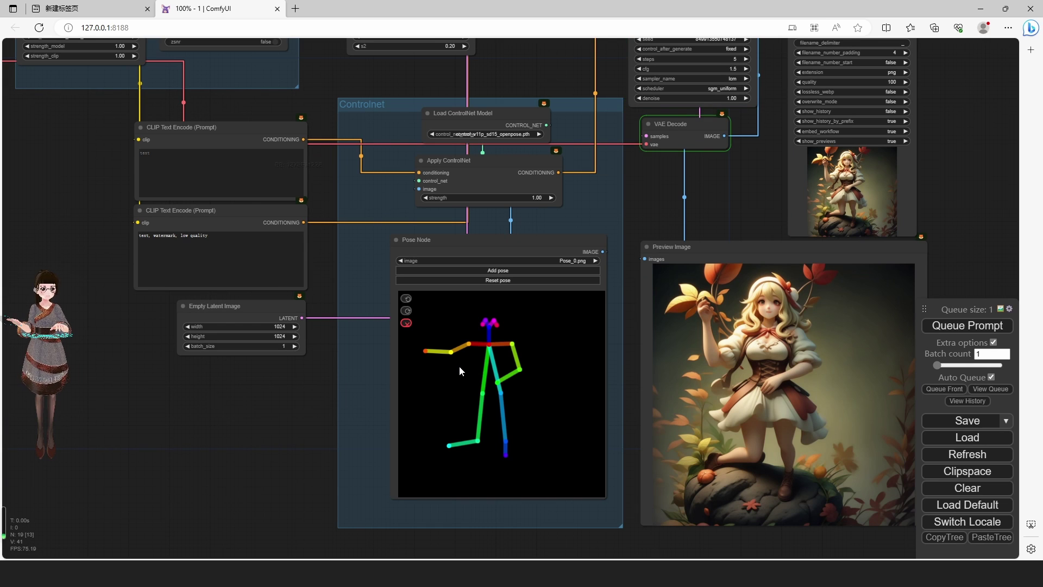
pyautogui.moveTo(498, 382); pyautogui.dragTo(542, 301)
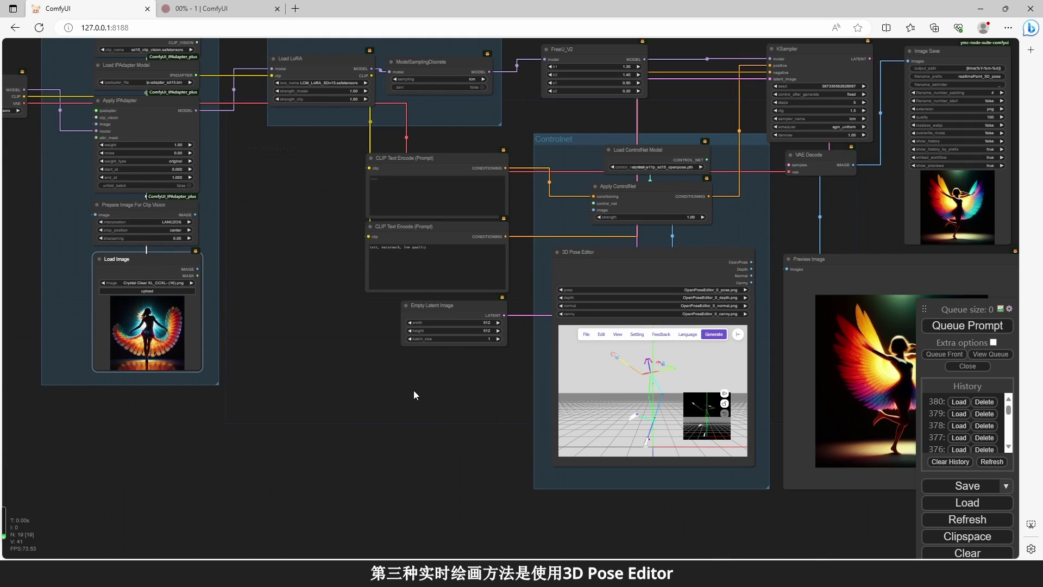
# - Lower Camera Near and set Camera Far to about 12000 in the 3D Pose Editor's camera settings
pyautogui.scroll(1, 413, 390)
pyautogui.moveTo(483, 416); pyautogui.dragTo(365, 400)
pyautogui.scroll(1, 394, 387)
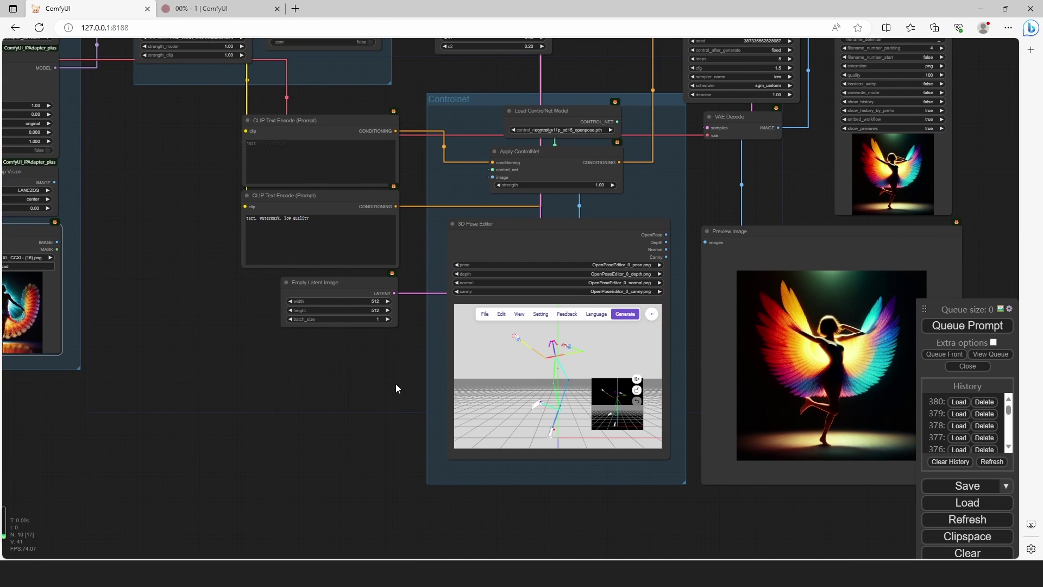
pyautogui.scroll(1, 396, 383)
pyautogui.moveTo(396, 382); pyautogui.dragTo(360, 359)
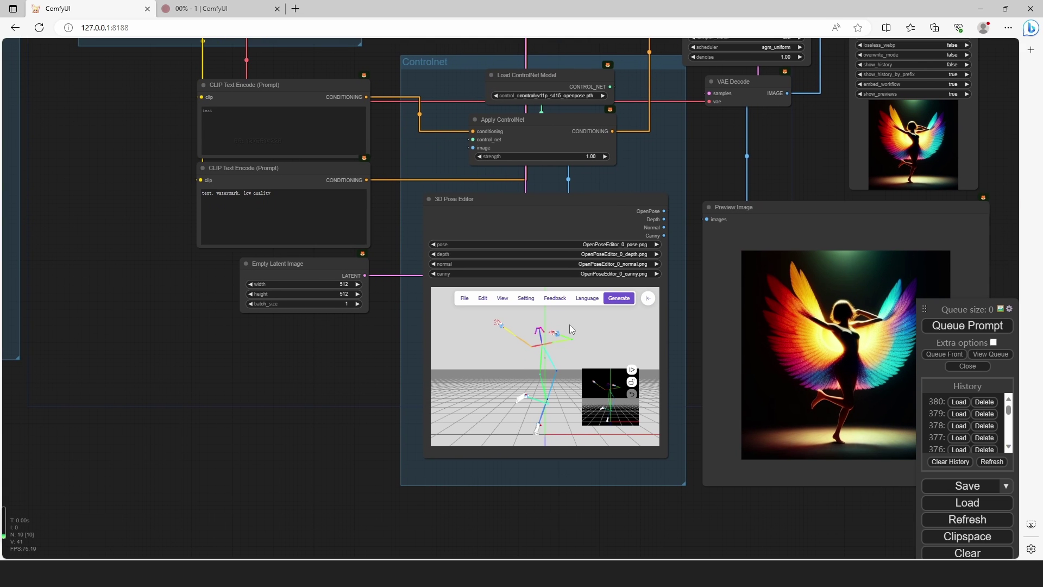
pyautogui.click(648, 297)
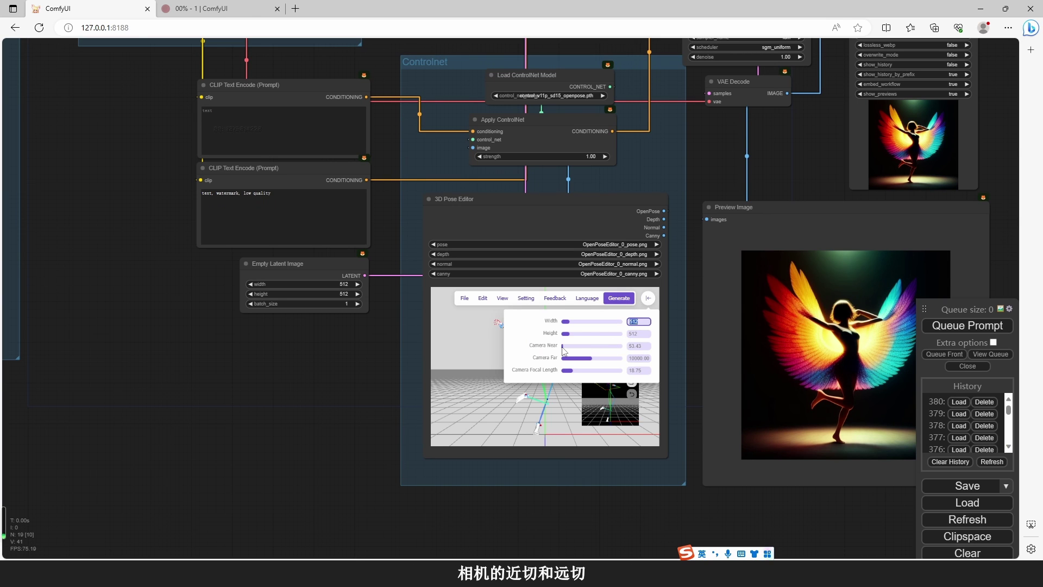
pyautogui.moveTo(563, 350); pyautogui.dragTo(574, 380)
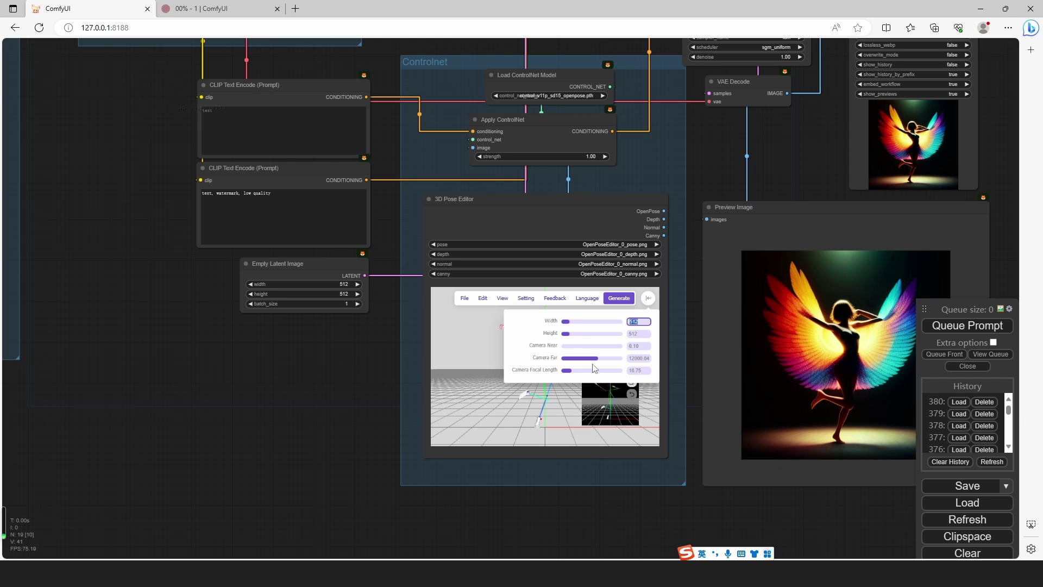
pyautogui.click(647, 300)
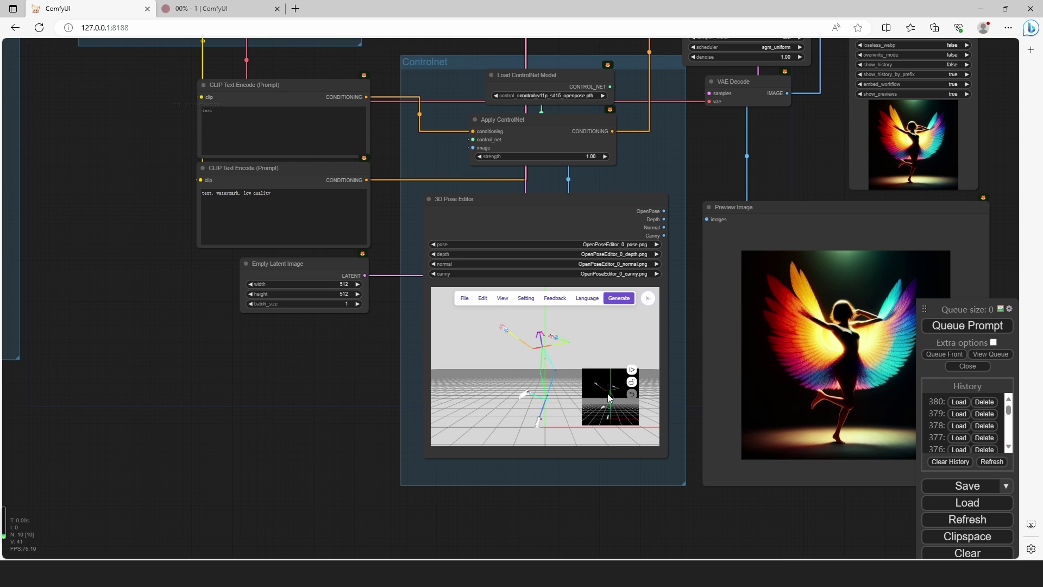
# - Apply random poses to the 3D Pose Editor figure until it holds a one-legged dance pose, and turn off the extra options with Auto Queue
pyautogui.click(465, 299)
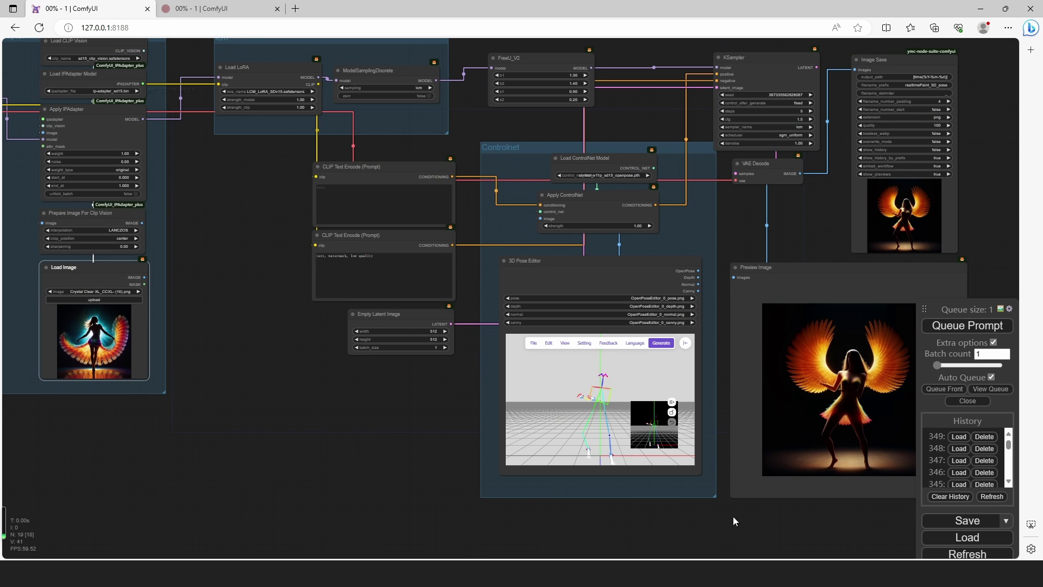
pyautogui.click(533, 345)
pyautogui.click(538, 432)
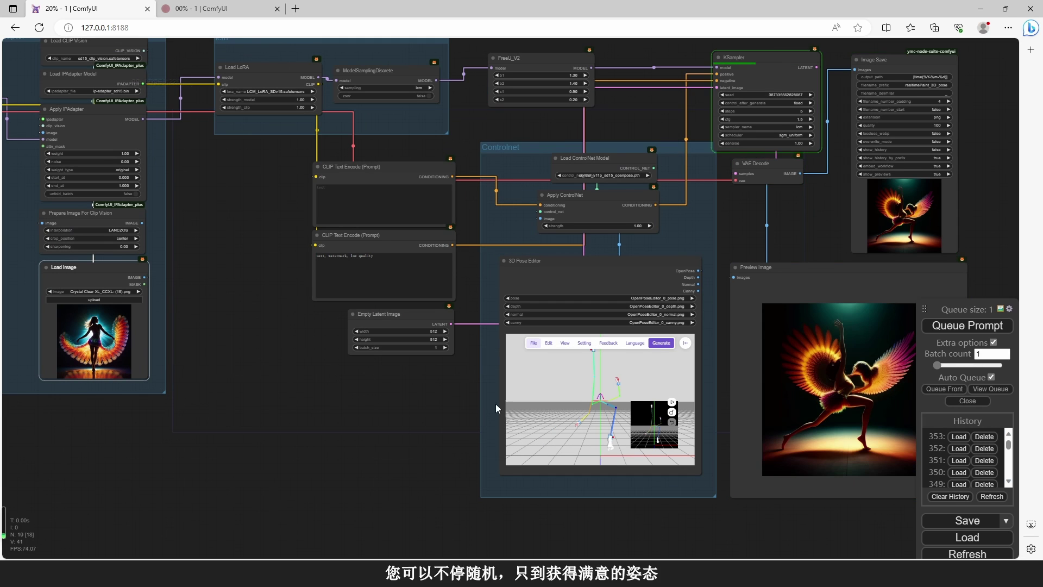
pyautogui.click(533, 343)
pyautogui.click(538, 437)
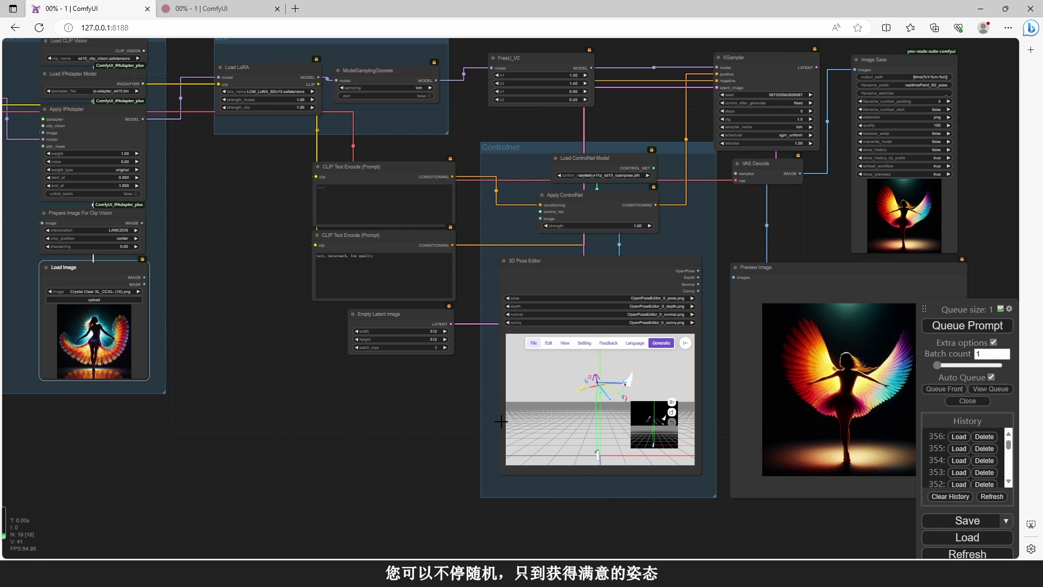
pyautogui.click(533, 343)
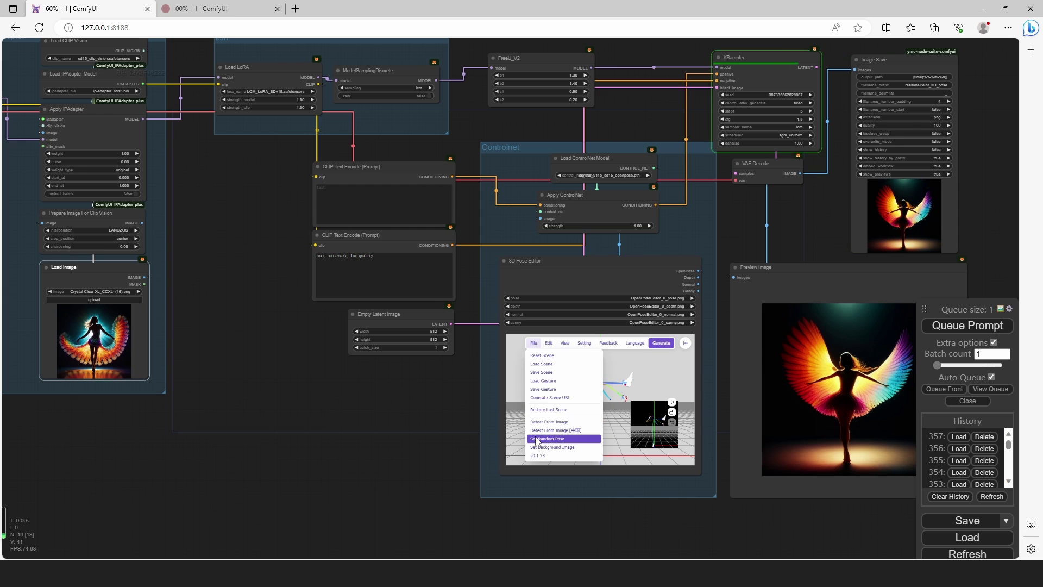
pyautogui.click(539, 440)
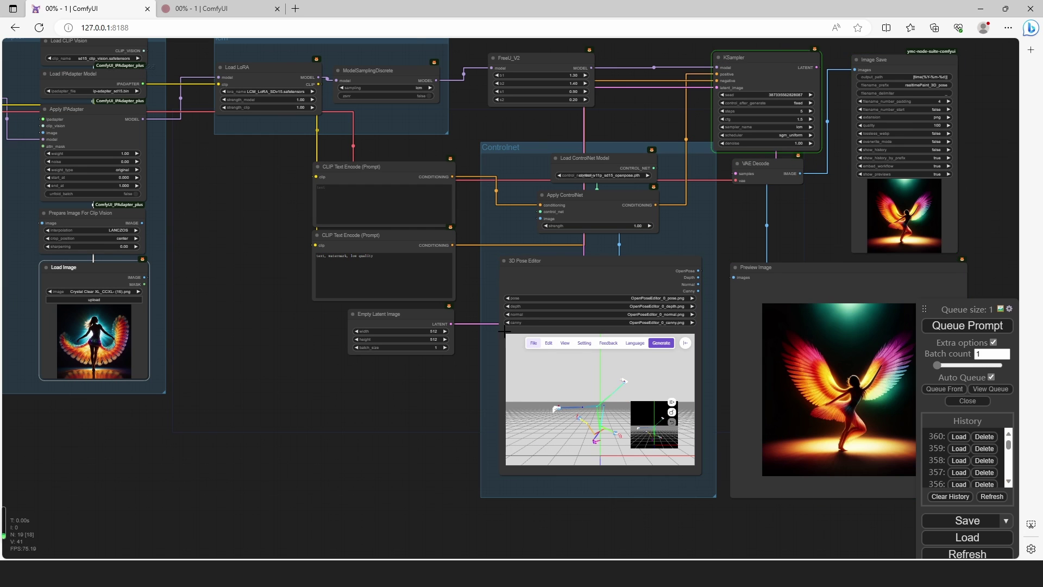
pyautogui.click(533, 343)
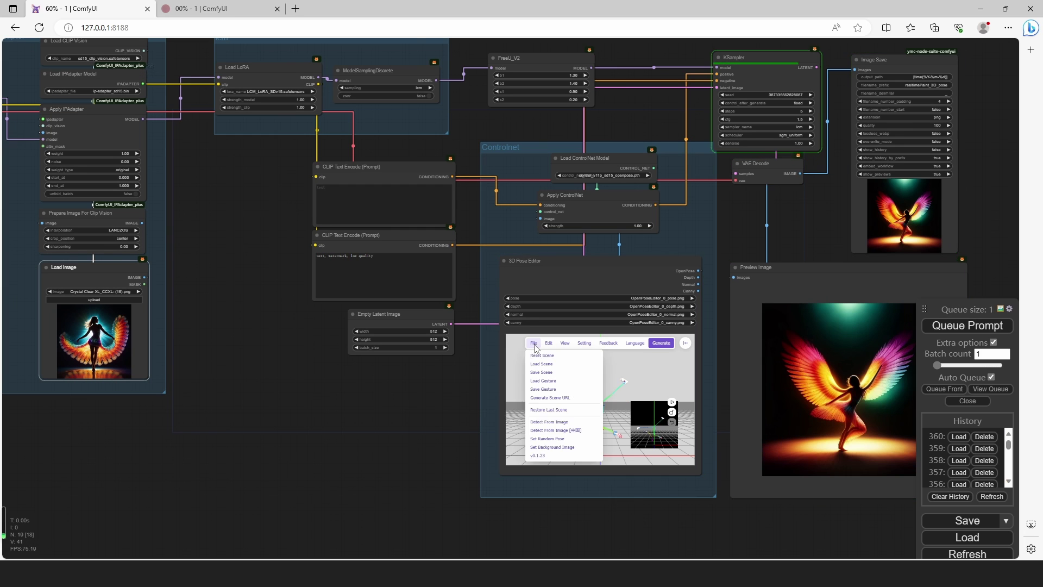
pyautogui.click(545, 439)
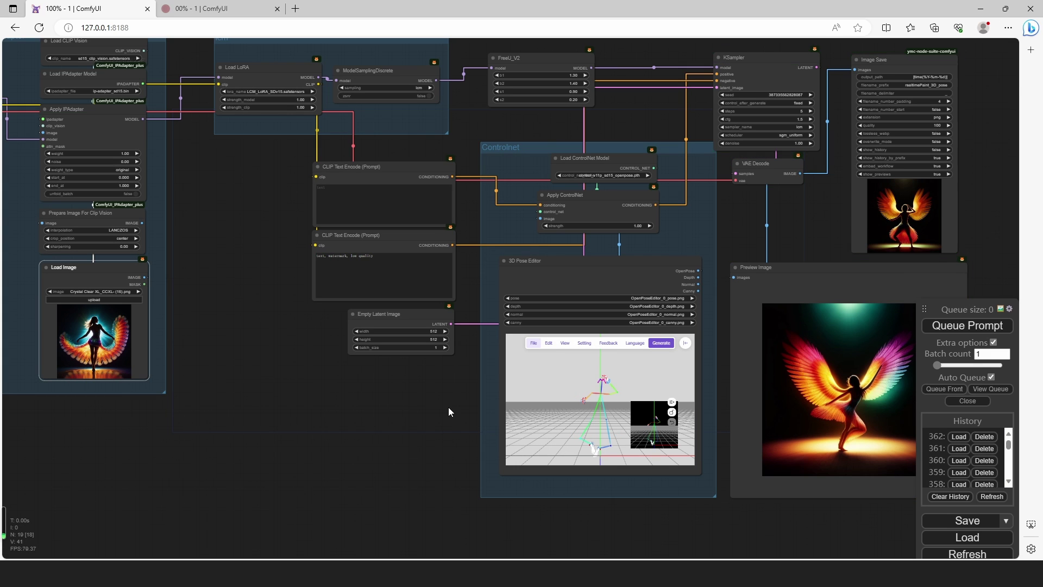
pyautogui.click(535, 343)
pyautogui.click(545, 439)
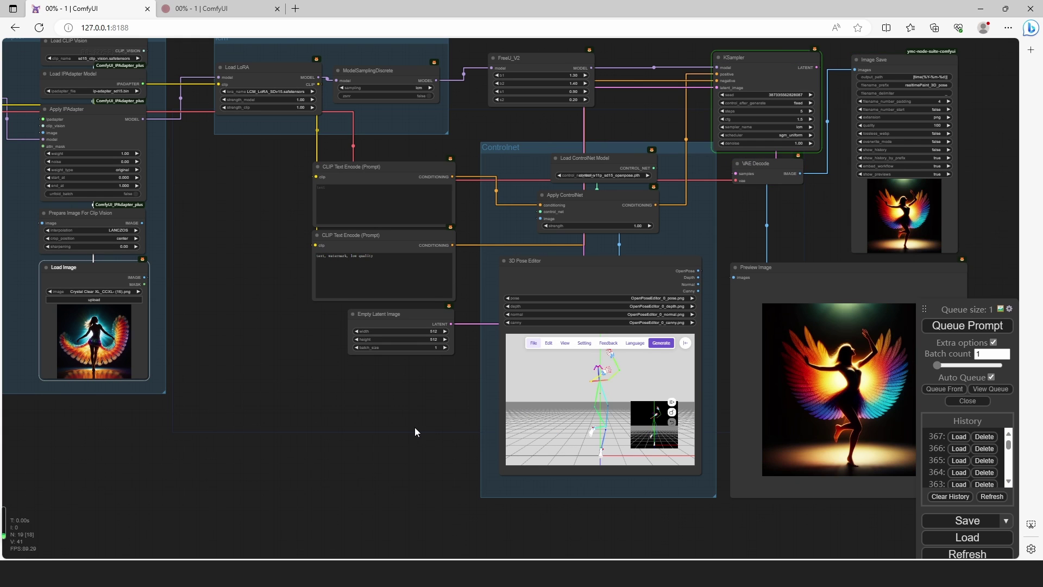
pyautogui.click(534, 344)
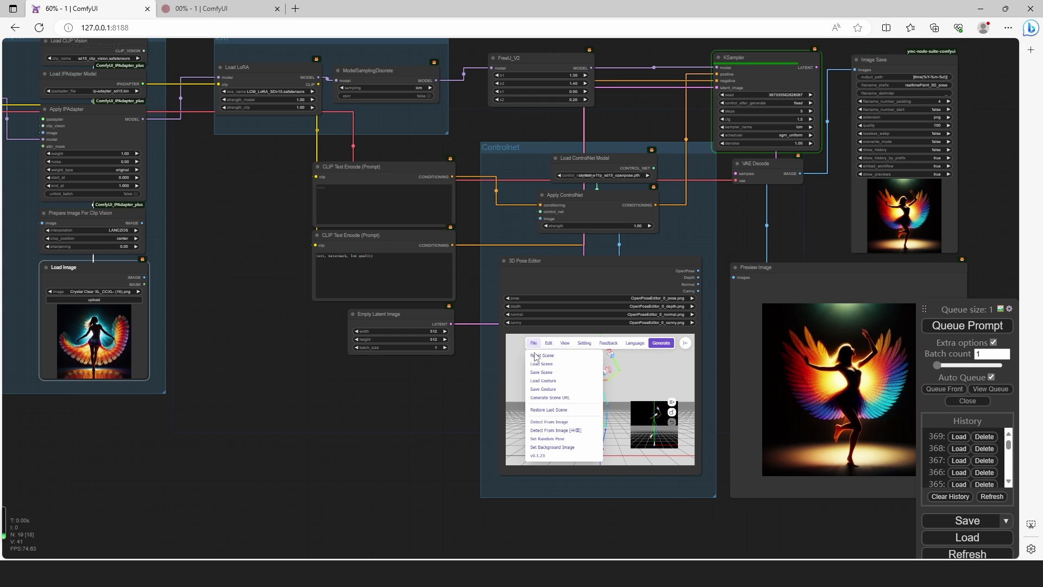
pyautogui.click(546, 439)
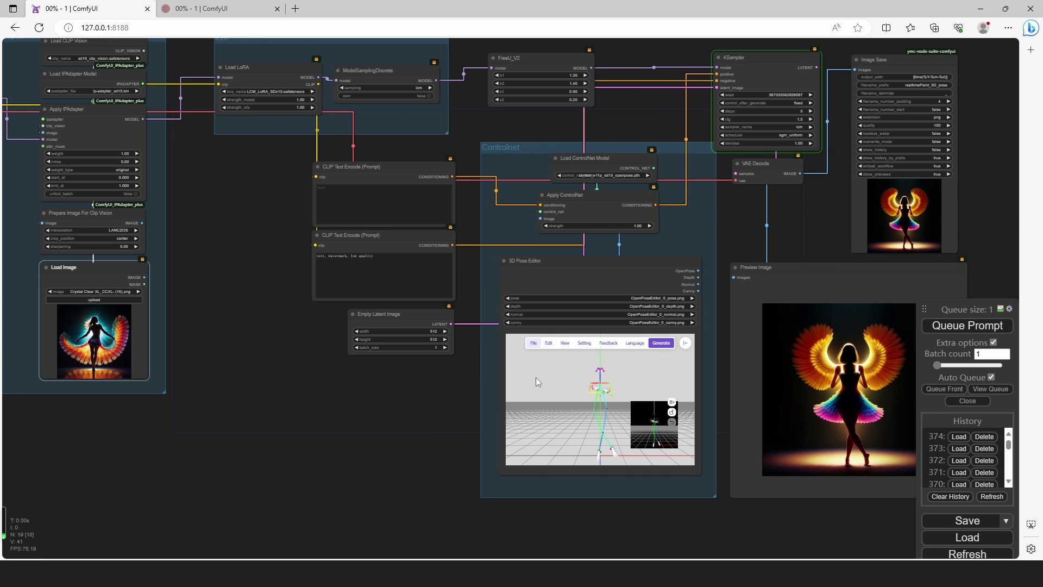
pyautogui.click(534, 342)
pyautogui.click(548, 438)
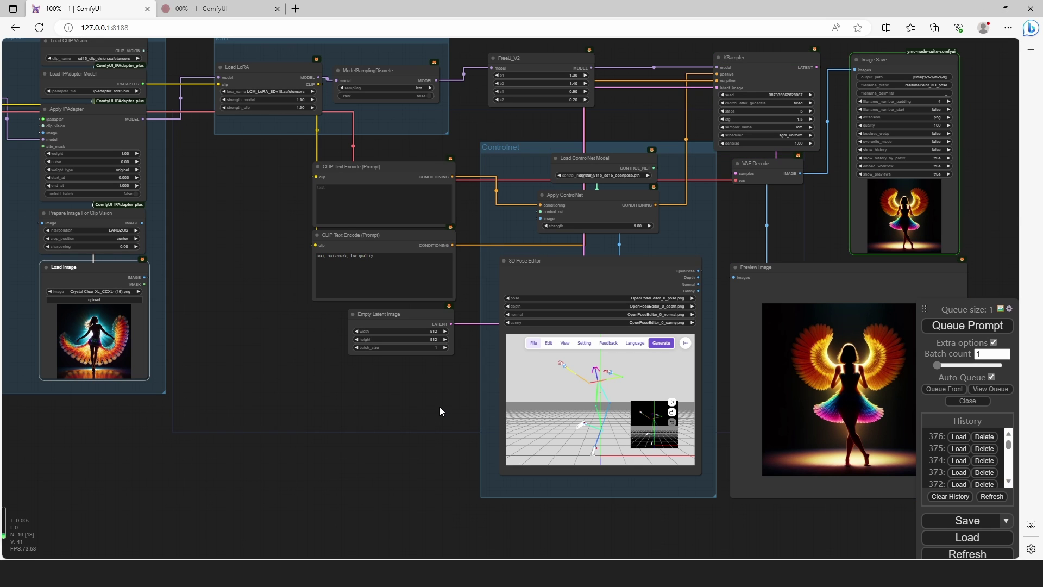
pyautogui.click(994, 342)
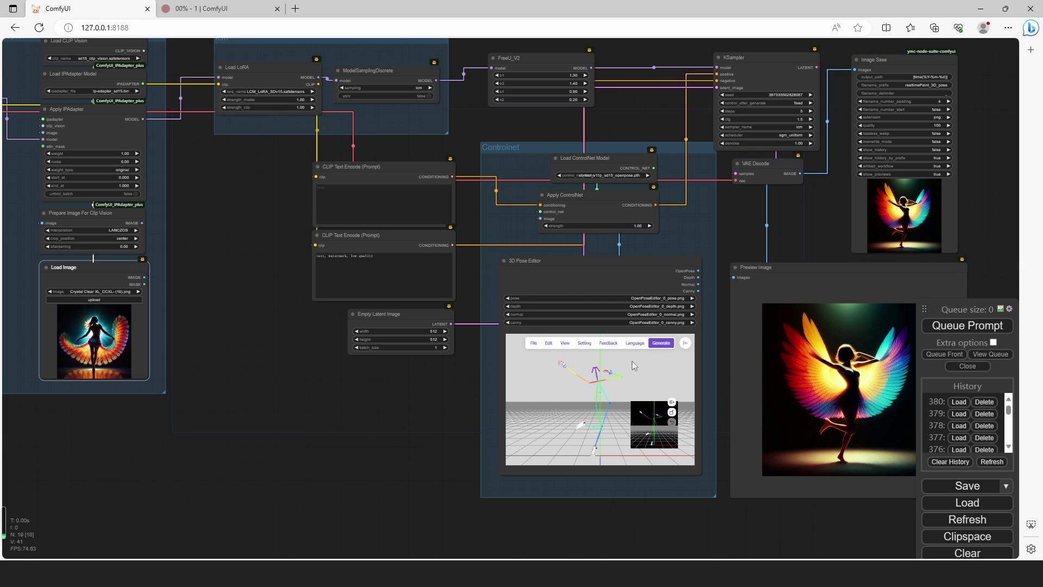
pyautogui.scroll(-3, 295, 316)
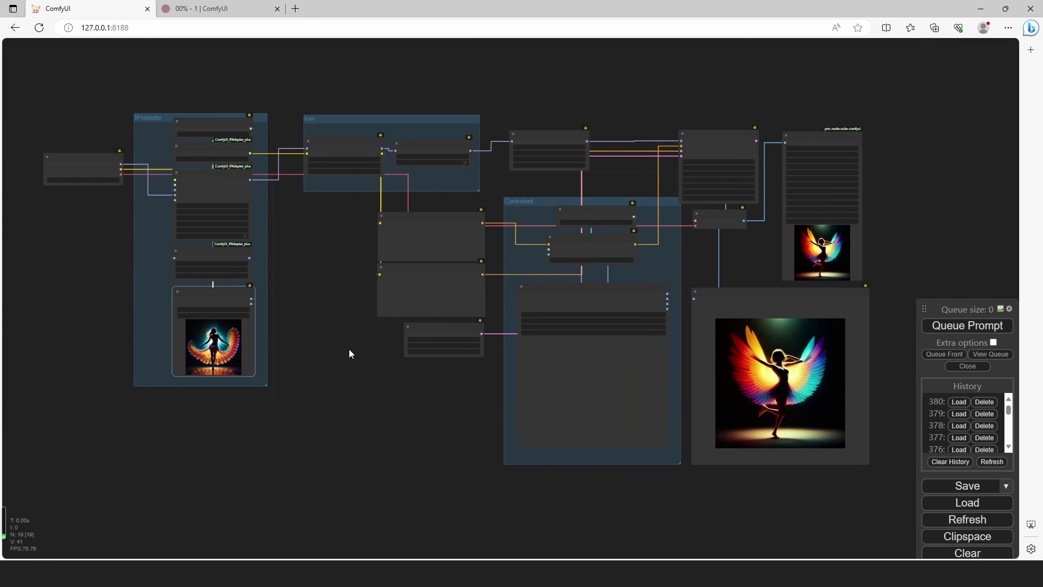